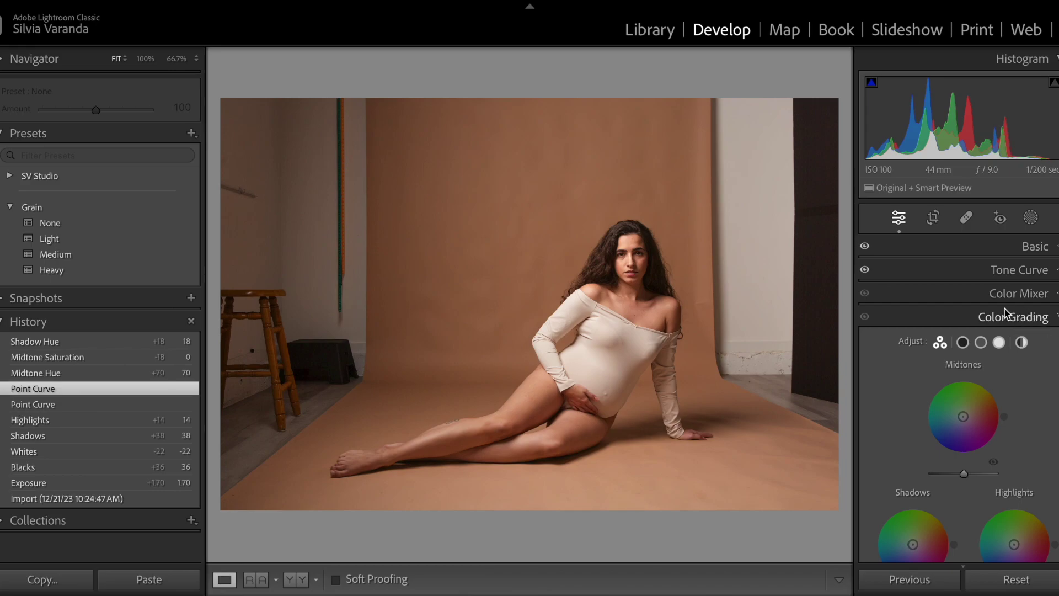
# Step: Try tinting the shadows, highlights and midtones with their Color Grading wheels, undoing each tint before testing the next
pyautogui.scroll(-3, 883, 546)
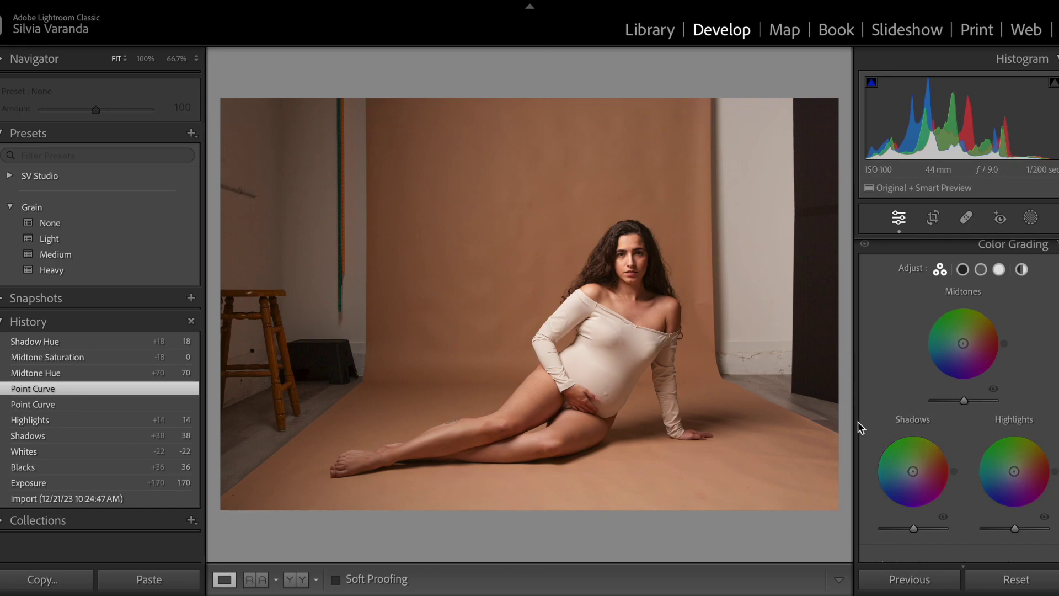
pyautogui.moveTo(914, 474)
pyautogui.mouseDown()
pyautogui.moveTo(904, 485)
pyautogui.moveTo(923, 473)
pyautogui.moveTo(918, 454)
pyautogui.moveTo(913, 468)
pyautogui.mouseUp()
pyautogui.hotkey('ctrl', 'z')
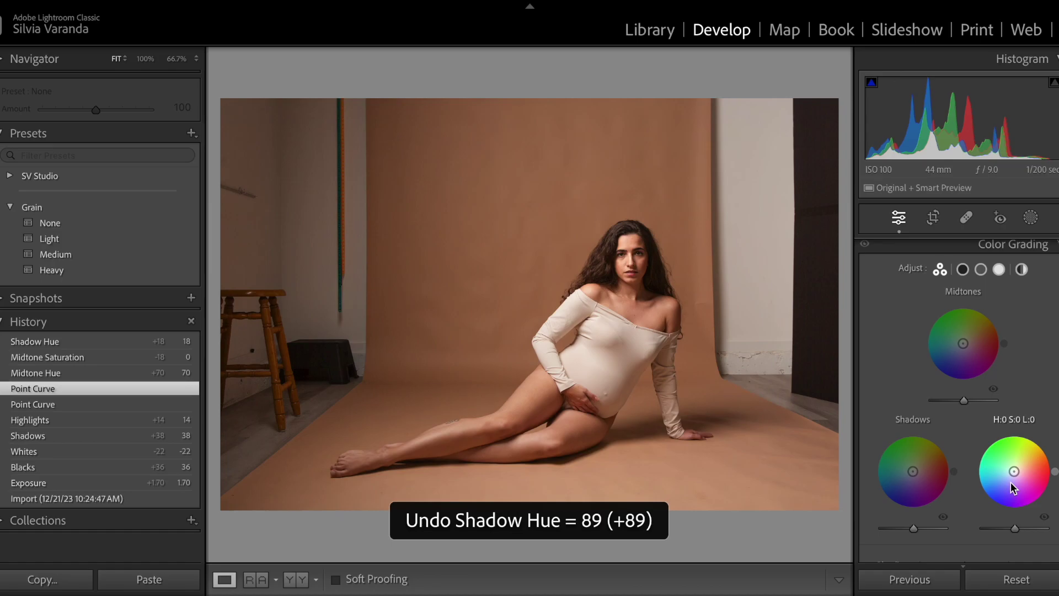
pyautogui.moveTo(1012, 483)
pyautogui.mouseDown()
pyautogui.moveTo(1020, 464)
pyautogui.moveTo(1023, 481)
pyautogui.moveTo(1014, 458)
pyautogui.moveTo(1025, 465)
pyautogui.moveTo(1016, 470)
pyautogui.mouseUp()
pyautogui.hotkey('ctrl', 'z')
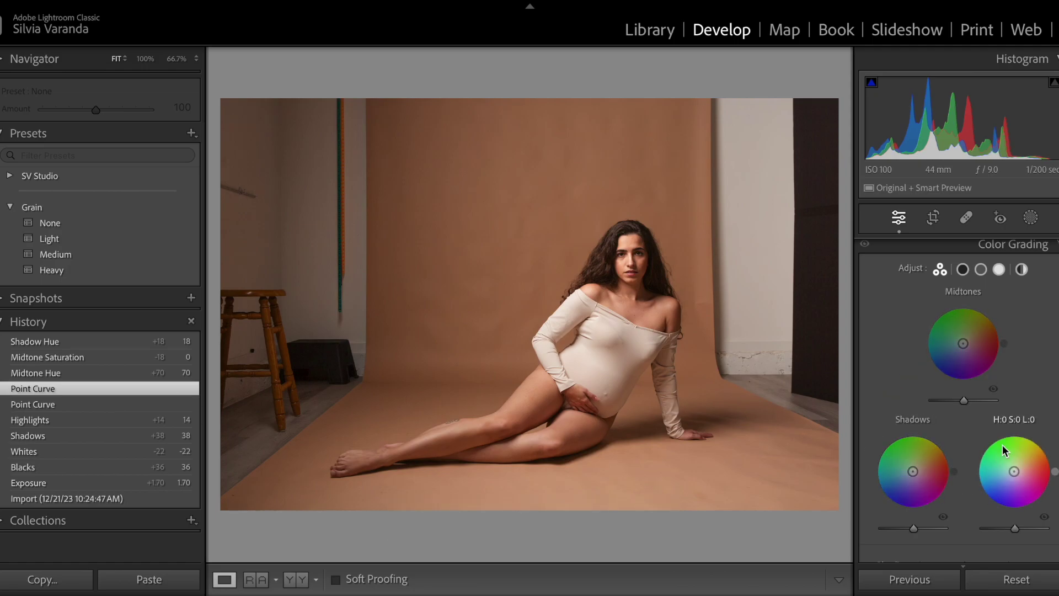
pyautogui.moveTo(965, 353); pyautogui.dragTo(966, 337)
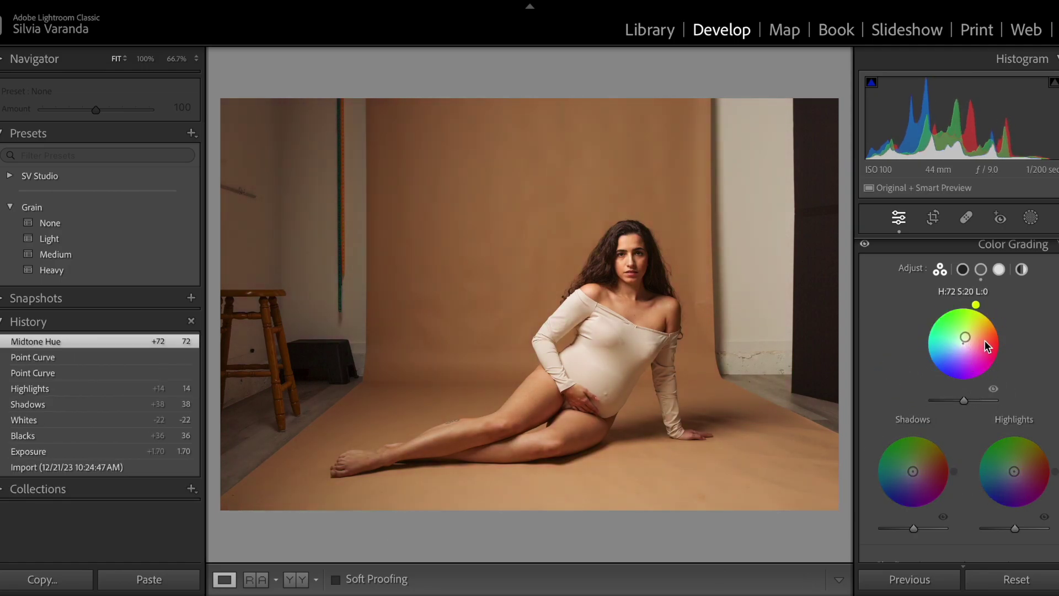
pyautogui.hotkey('ctrl', 'z')
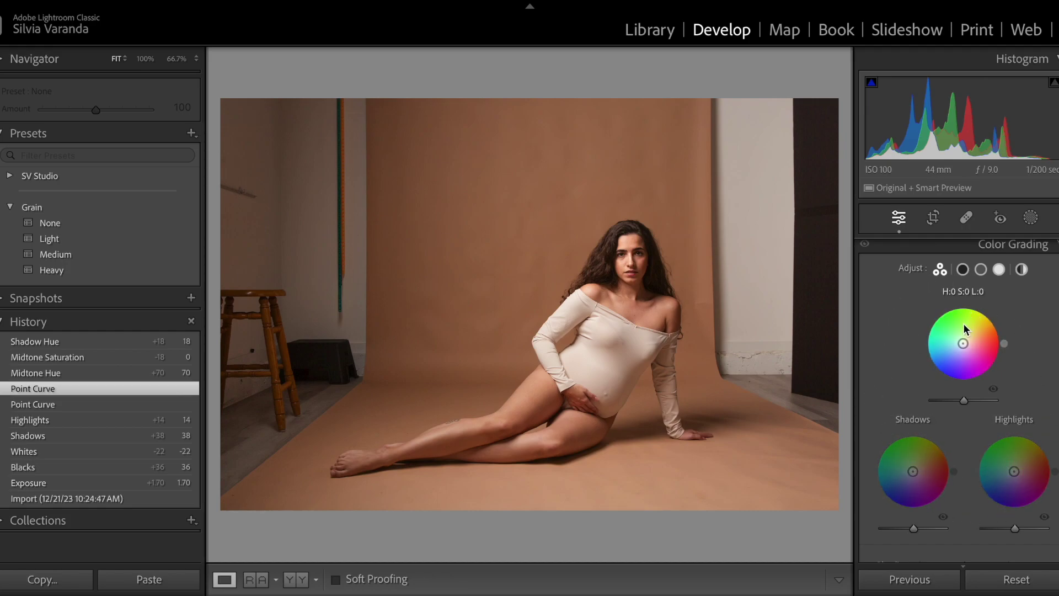
# Step: View the individual shadows, midtones and highlights wheels in Color Grading, and return to the three-way view
pyautogui.click(963, 270)
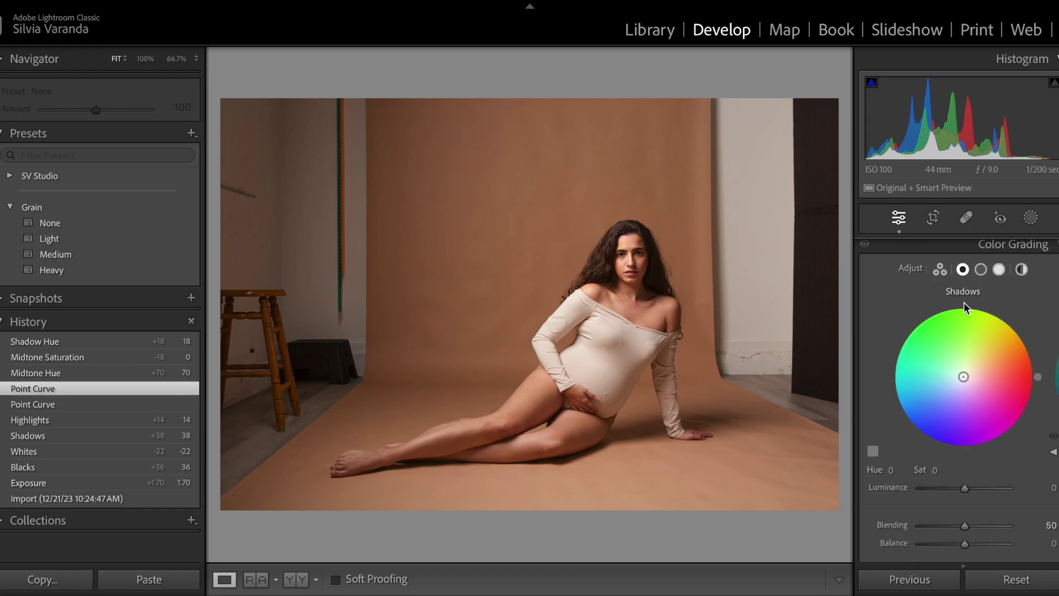
pyautogui.click(981, 269)
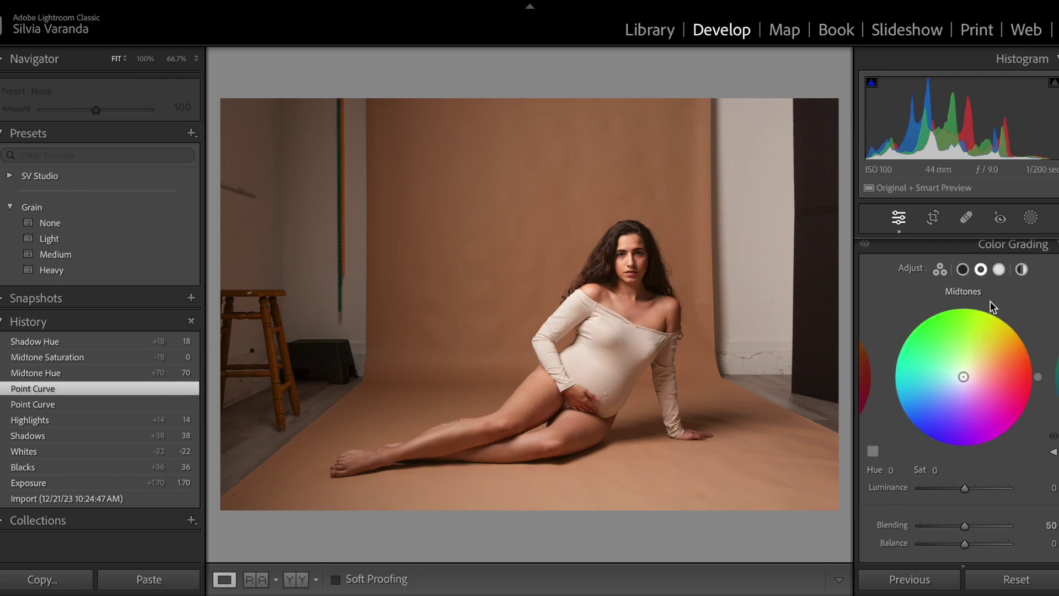
pyautogui.click(1000, 268)
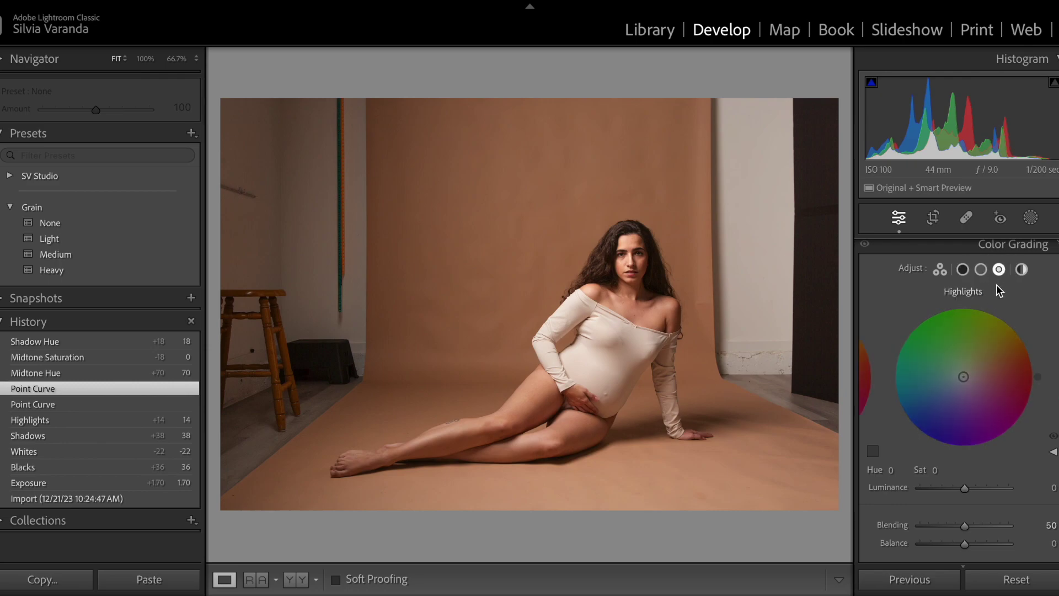
pyautogui.click(964, 269)
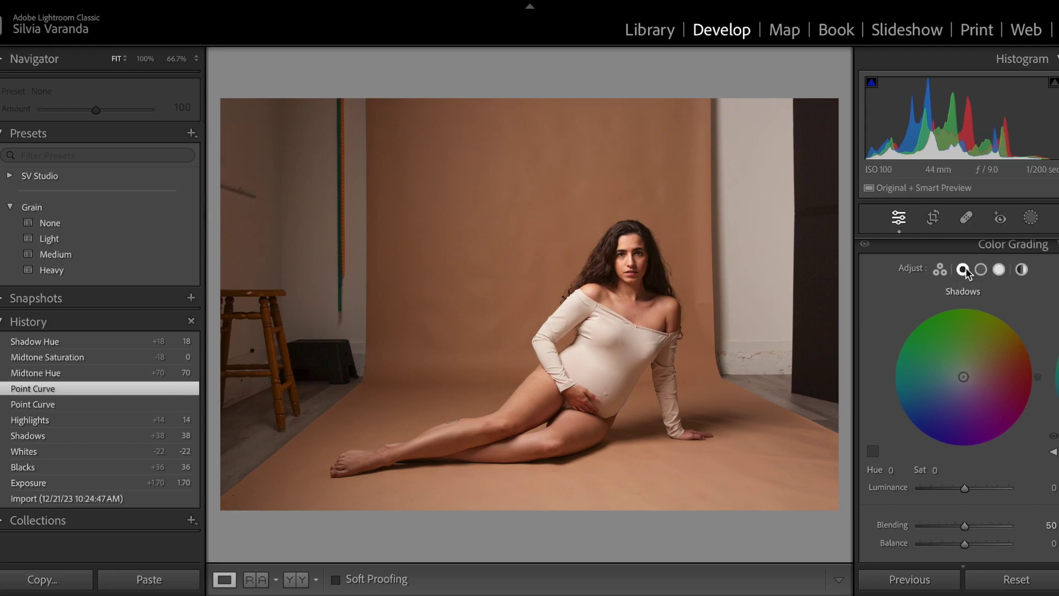
pyautogui.scroll(-2, 949, 419)
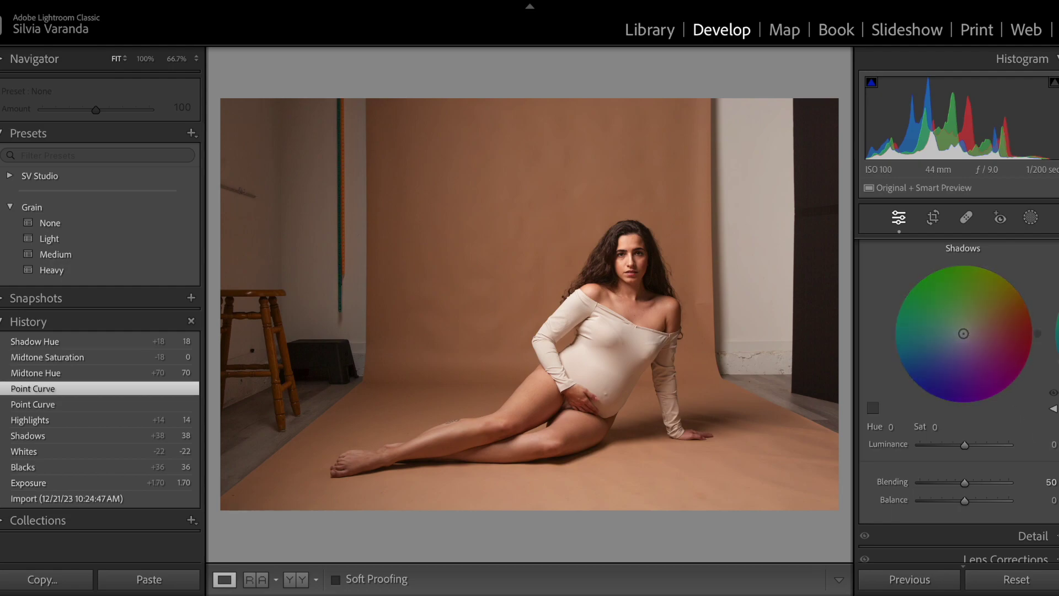
pyautogui.scroll(2, 963, 331)
pyautogui.click(940, 273)
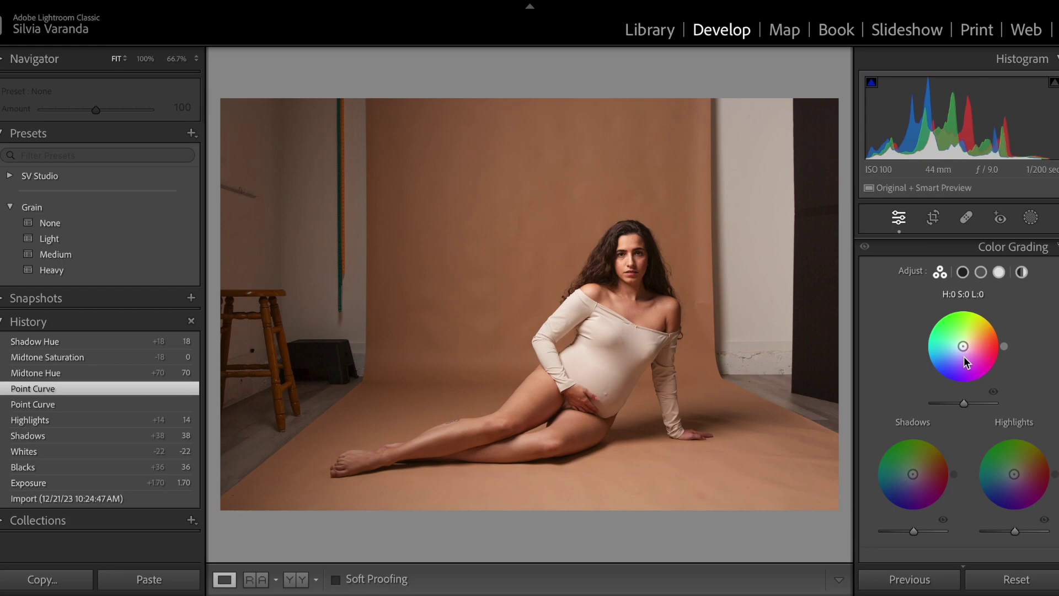
# Step: Show the single shadows wheel with its Hue and Saturation sliders expanded
pyautogui.click(963, 272)
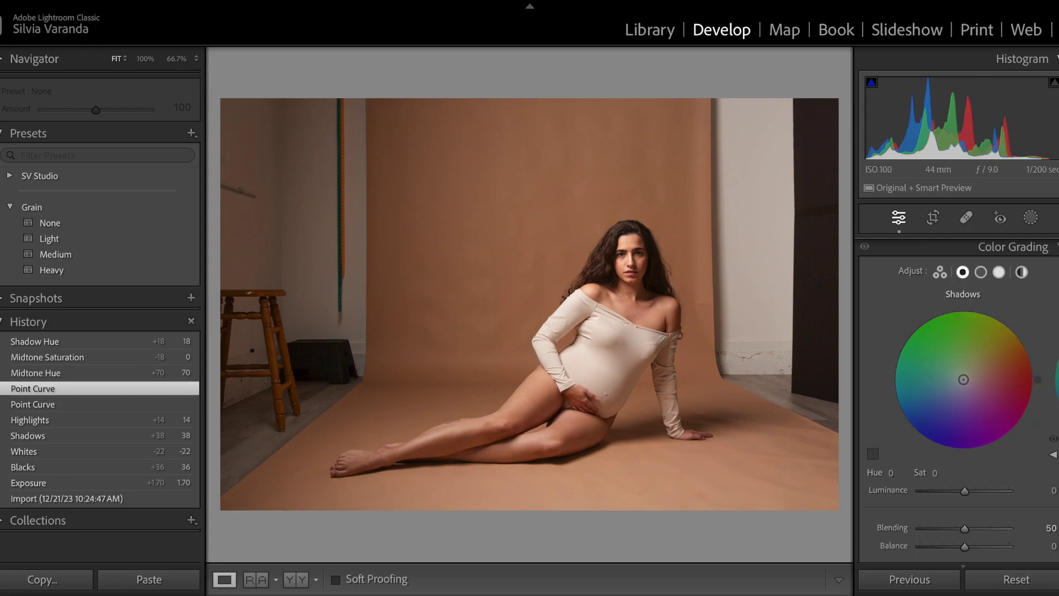
pyautogui.scroll(-1, 964, 247)
pyautogui.scroll(-1, 1014, 429)
pyautogui.scroll(1, 1013, 429)
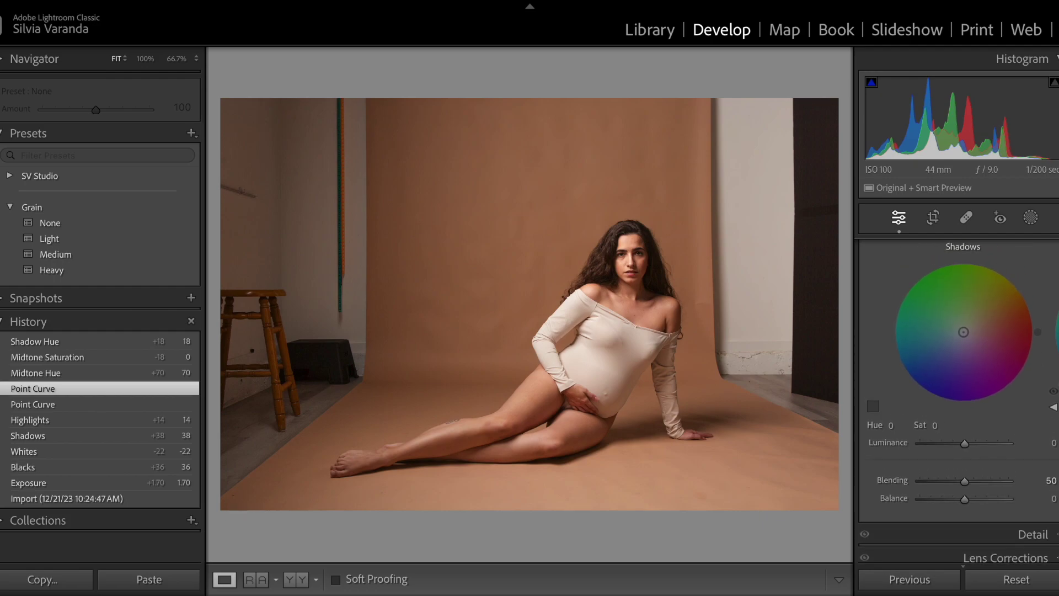
pyautogui.click(1054, 409)
# Step: Try a shadows hue of 222 and luminance of -100, and reset both values to 0
pyautogui.moveTo(922, 432)
pyautogui.mouseDown()
pyautogui.moveTo(972, 438)
pyautogui.moveTo(920, 436)
pyautogui.mouseUp()
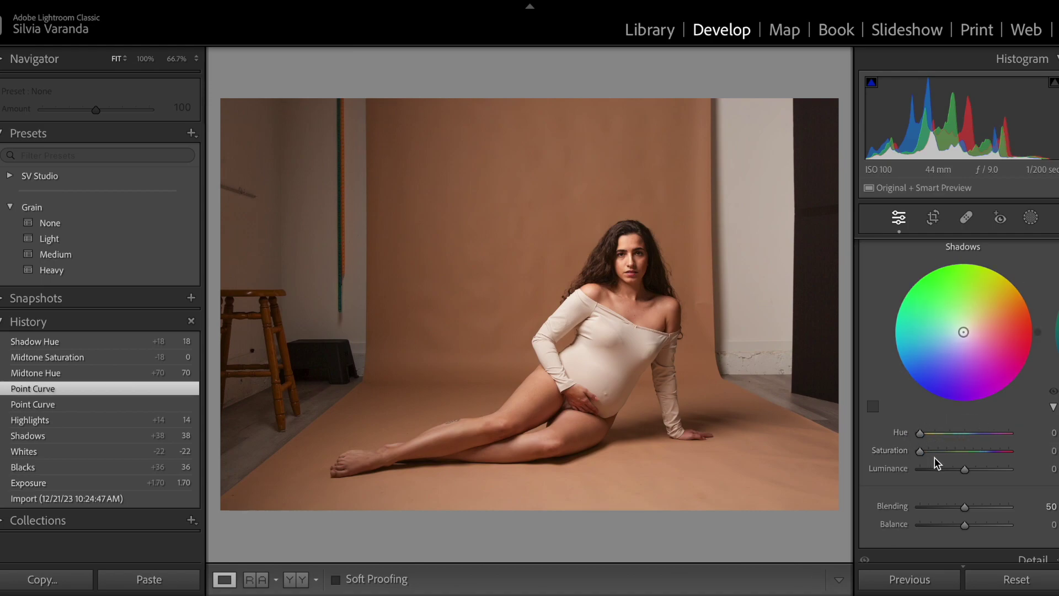
pyautogui.moveTo(922, 433)
pyautogui.mouseDown()
pyautogui.moveTo(995, 440)
pyautogui.moveTo(910, 445)
pyautogui.mouseUp()
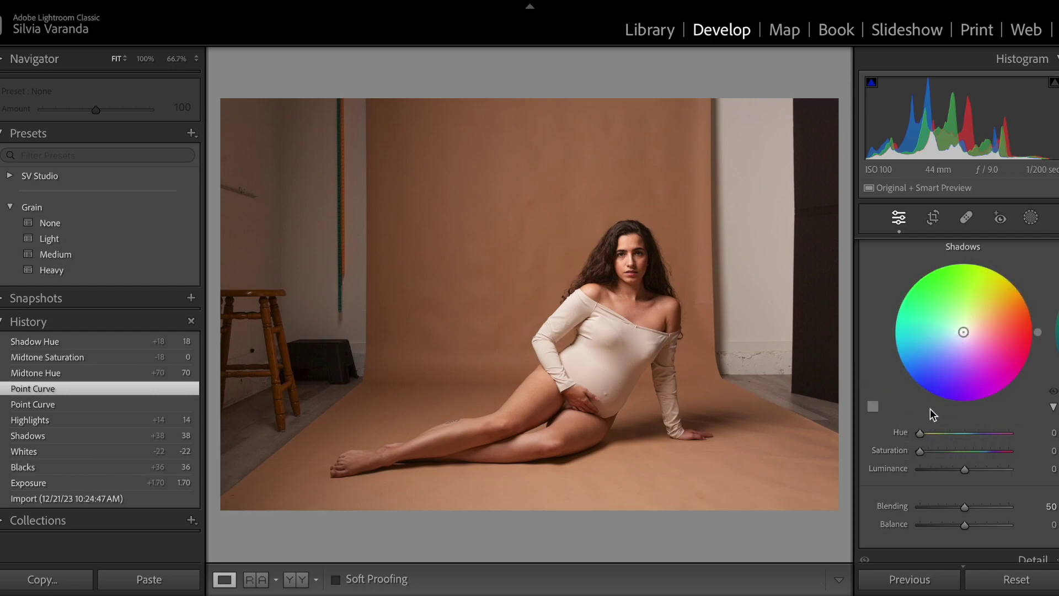
pyautogui.moveTo(920, 450)
pyautogui.mouseDown()
pyautogui.moveTo(979, 455)
pyautogui.moveTo(916, 458)
pyautogui.moveTo(920, 434)
pyautogui.moveTo(976, 437)
pyautogui.moveTo(922, 453)
pyautogui.moveTo(1035, 448)
pyautogui.moveTo(911, 449)
pyautogui.mouseUp()
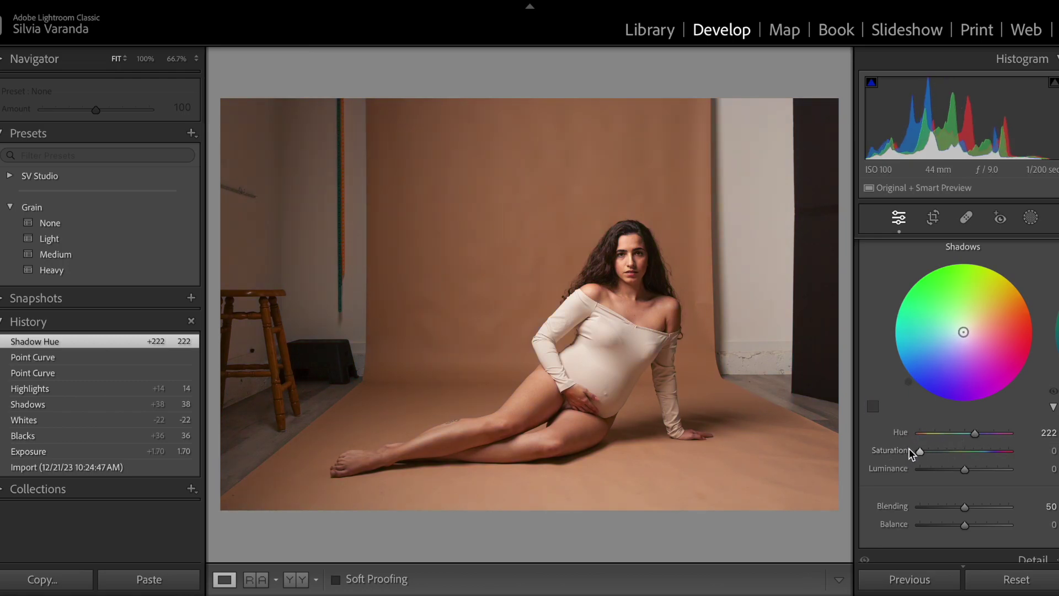
pyautogui.moveTo(964, 470); pyautogui.dragTo(925, 480)
pyautogui.doubleClick(893, 468)
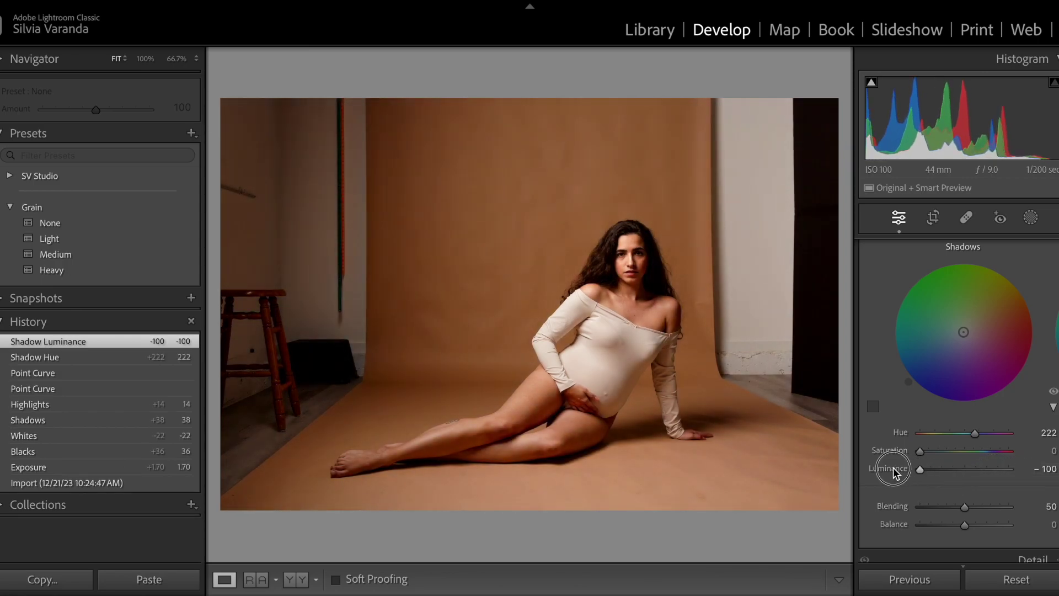
pyautogui.doubleClick(900, 432)
# Step: Go past the midtones and highlights wheels to the Global wheel, try a yellow tint with hue 66 and saturation 100, and reset the tint
pyautogui.scroll(2, 960, 386)
pyautogui.scroll(-1, 963, 386)
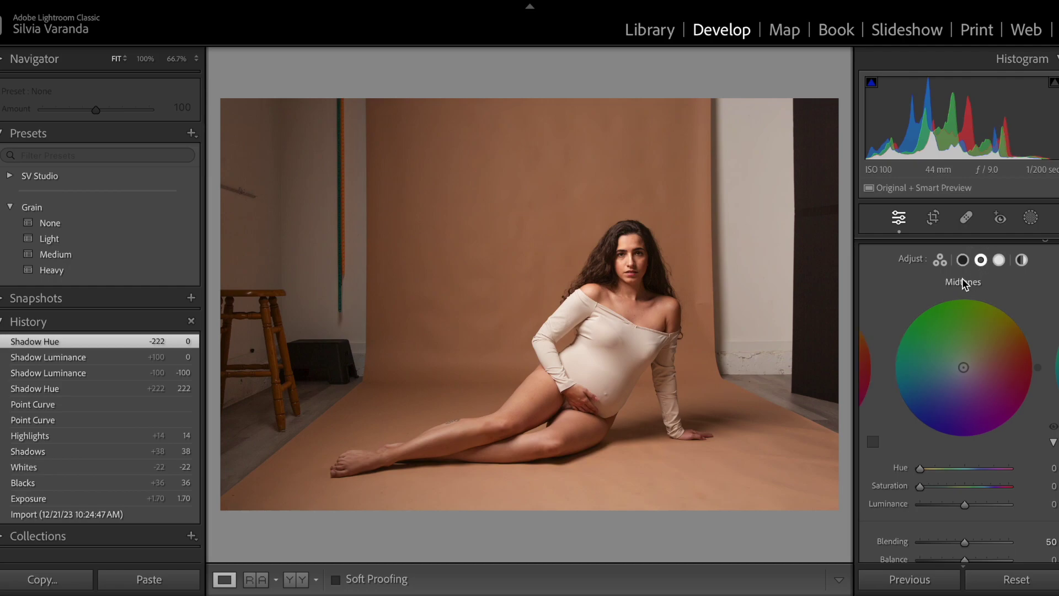
pyautogui.click(981, 263)
pyautogui.click(998, 260)
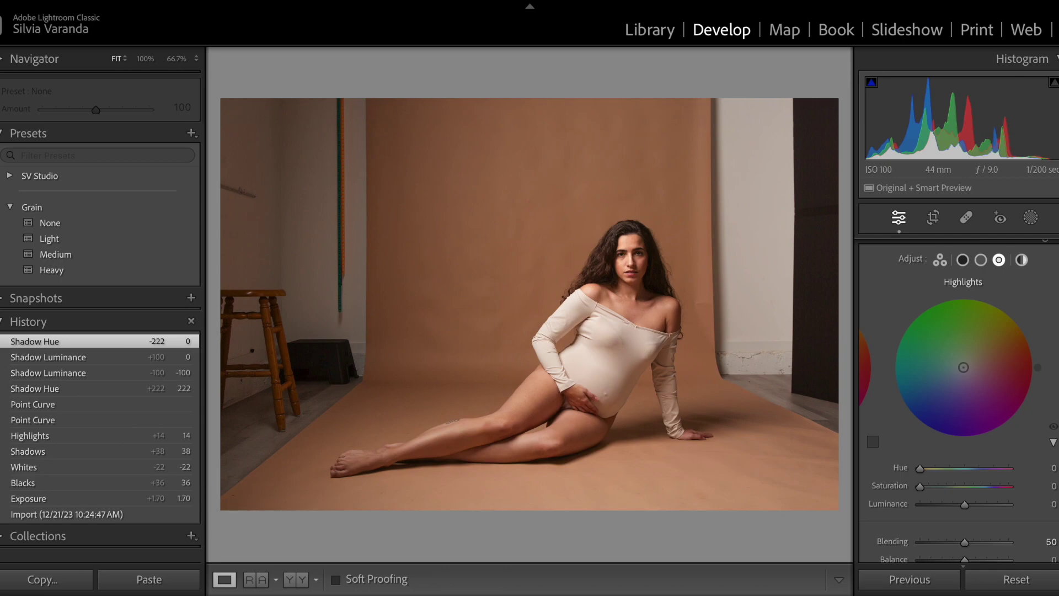
pyautogui.click(1022, 262)
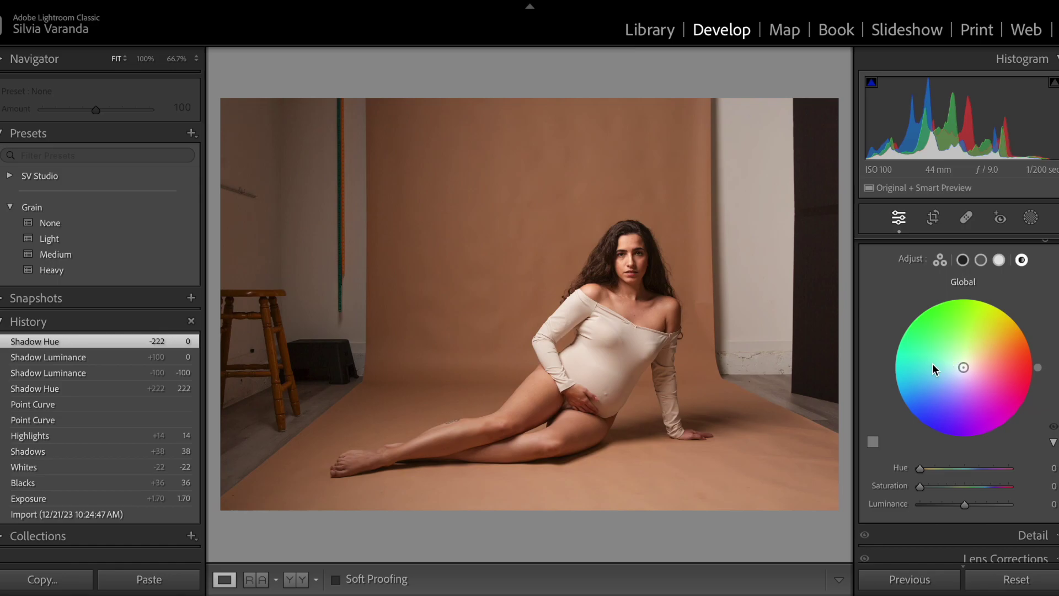
pyautogui.moveTo(963, 370); pyautogui.dragTo(989, 311)
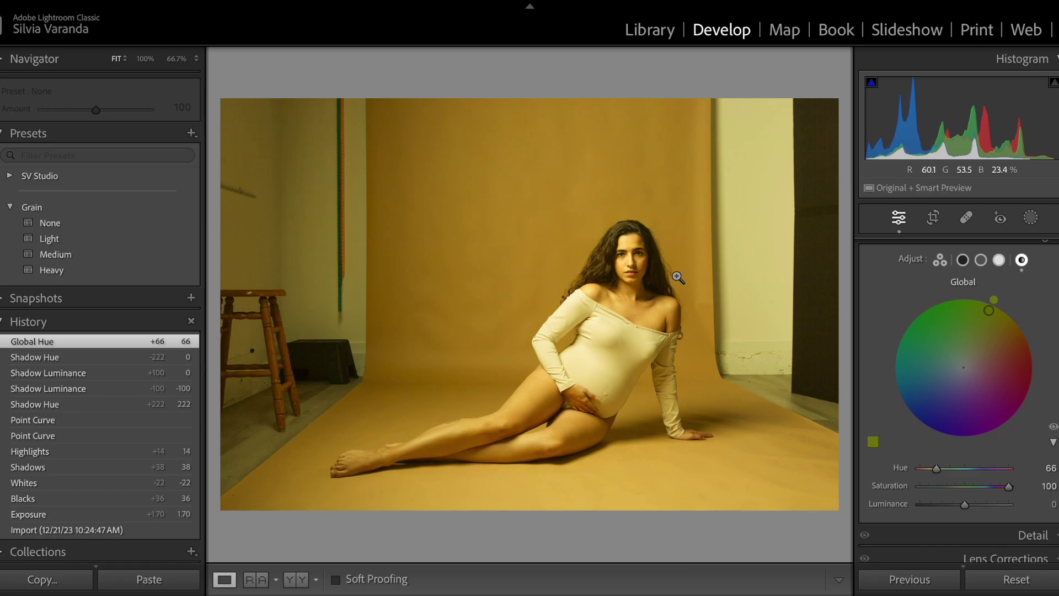
pyautogui.doubleClick(965, 350)
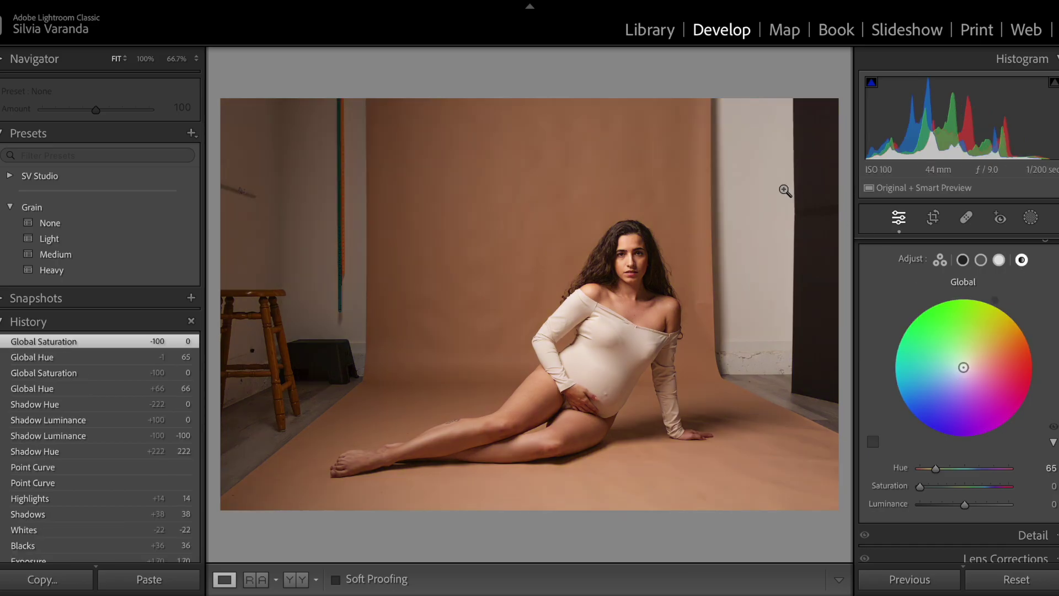
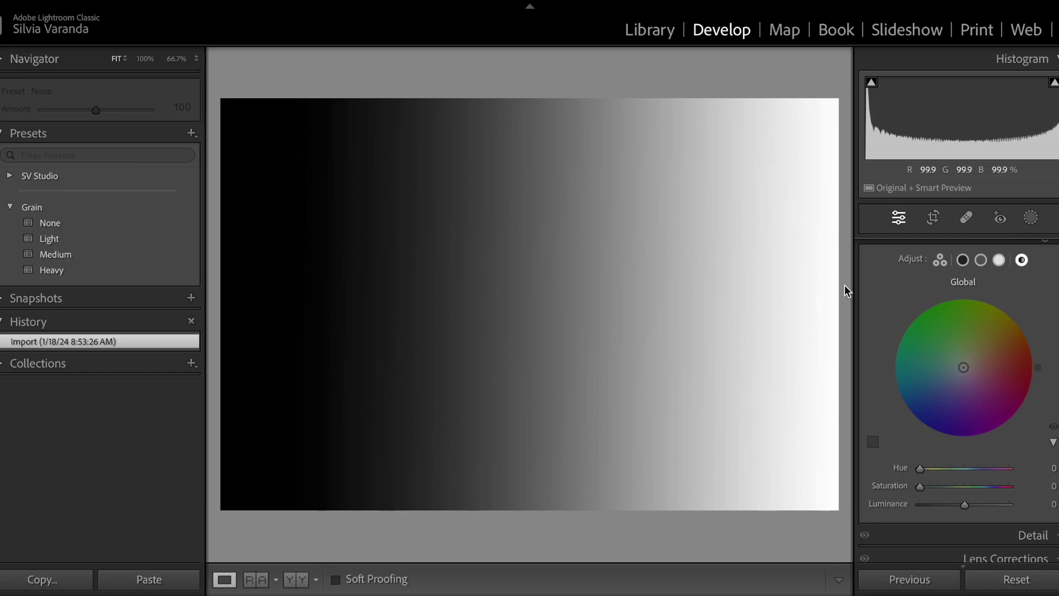
# Step: Show the midtones, shadows and highlights wheels together for the grayscale gradient image
pyautogui.click(940, 260)
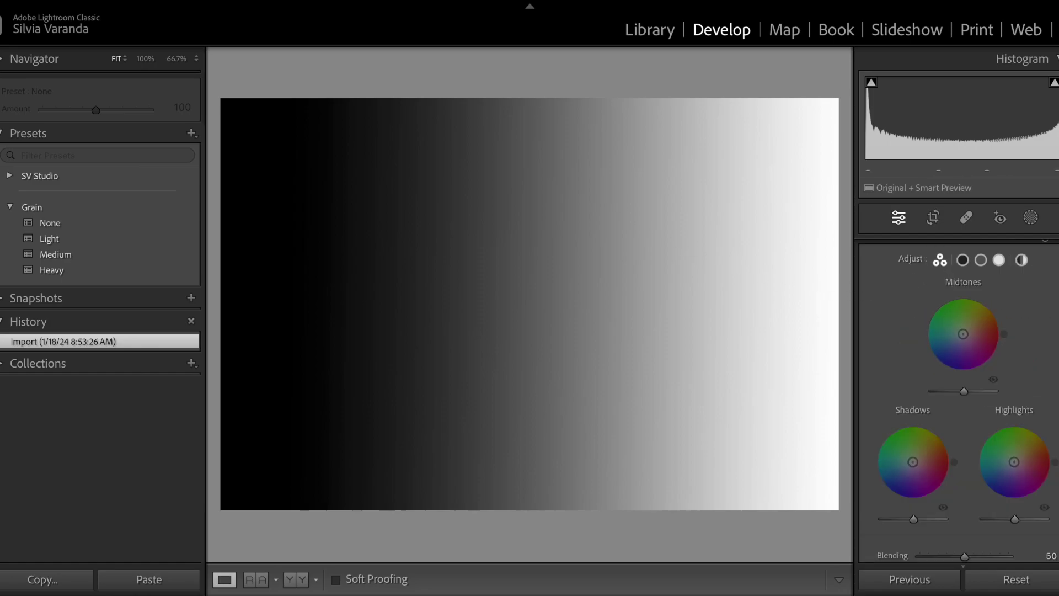
pyautogui.scroll(1, 958, 386)
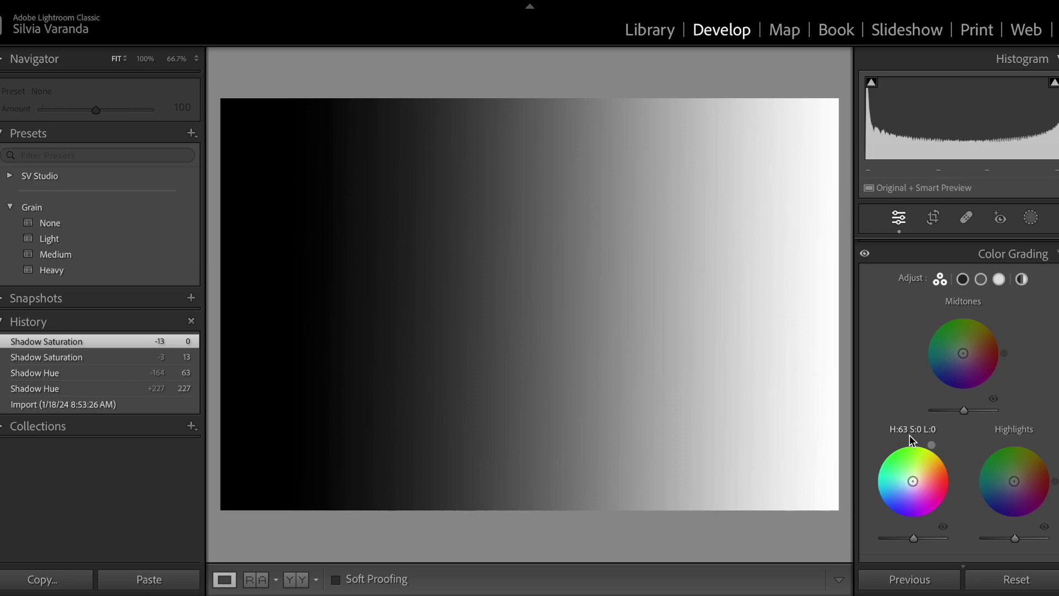
# Step: Try shifting the Color Mixer hues to blue -65, aqua -20, green -42 and yellow -28 on the gradient
pyautogui.scroll(1, 958, 397)
pyautogui.scroll(1, 1003, 293)
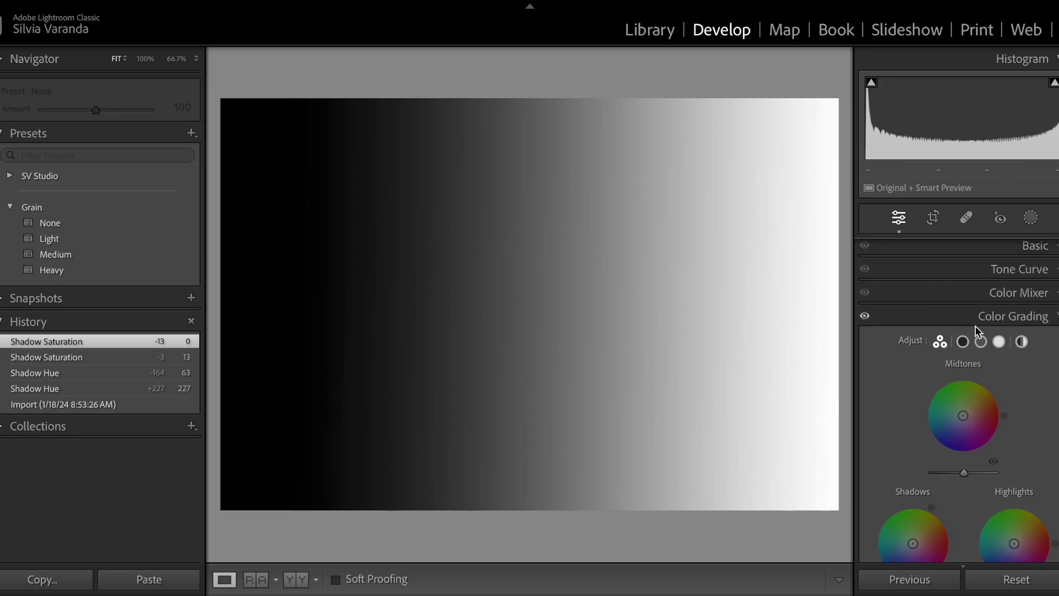
pyautogui.click(1002, 293)
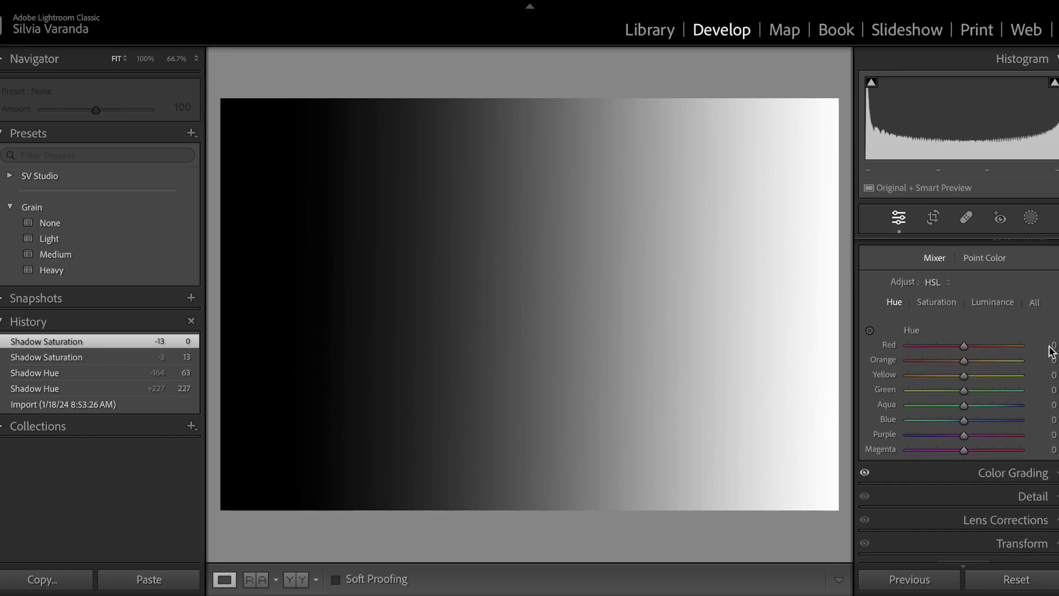
pyautogui.moveTo(964, 420); pyautogui.dragTo(973, 382)
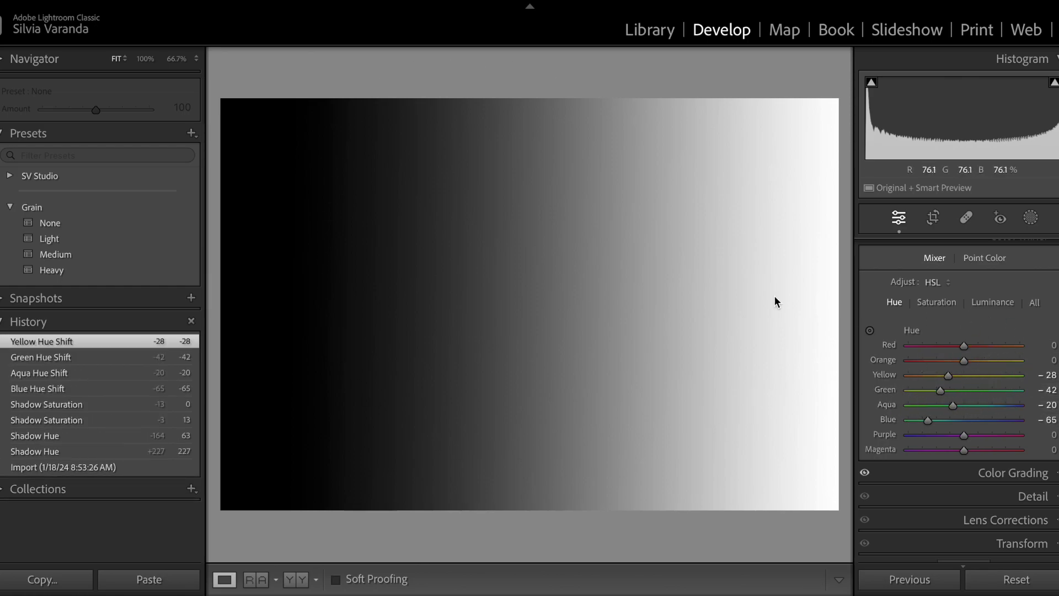
# Step: Revert the gradient to its Import history state and reopen the Color Grading wheels
pyautogui.click(76, 468)
pyautogui.scroll(1, 1028, 276)
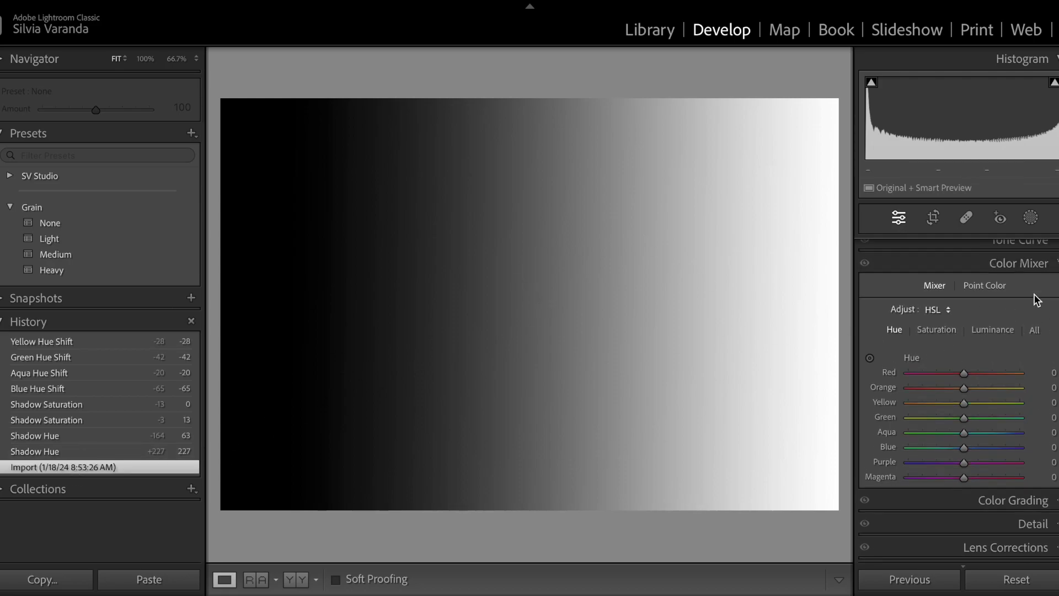
pyautogui.click(1027, 262)
pyautogui.click(1028, 320)
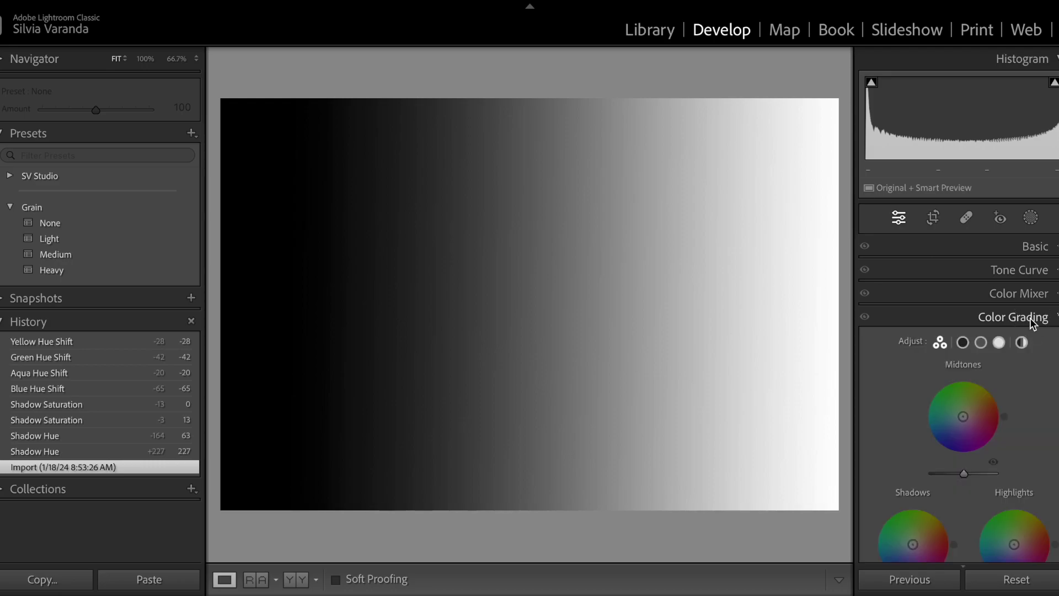
pyautogui.scroll(-3, 1047, 251)
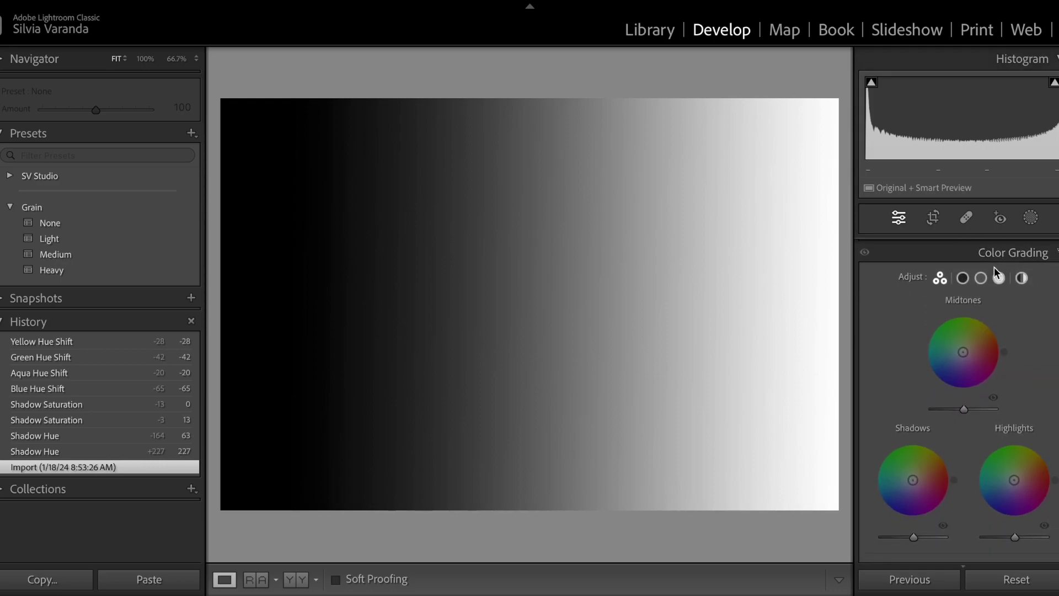
# Step: Tint the gradient's shadows a strong blue with hue 231, undoing the first small wheel adjustment
pyautogui.moveTo(913, 480)
pyautogui.mouseDown()
pyautogui.moveTo(905, 489)
pyautogui.moveTo(905, 470)
pyautogui.moveTo(915, 483)
pyautogui.mouseUp()
pyautogui.hotkey('ctrl', 'z')
pyautogui.moveTo(913, 480); pyautogui.dragTo(916, 523)
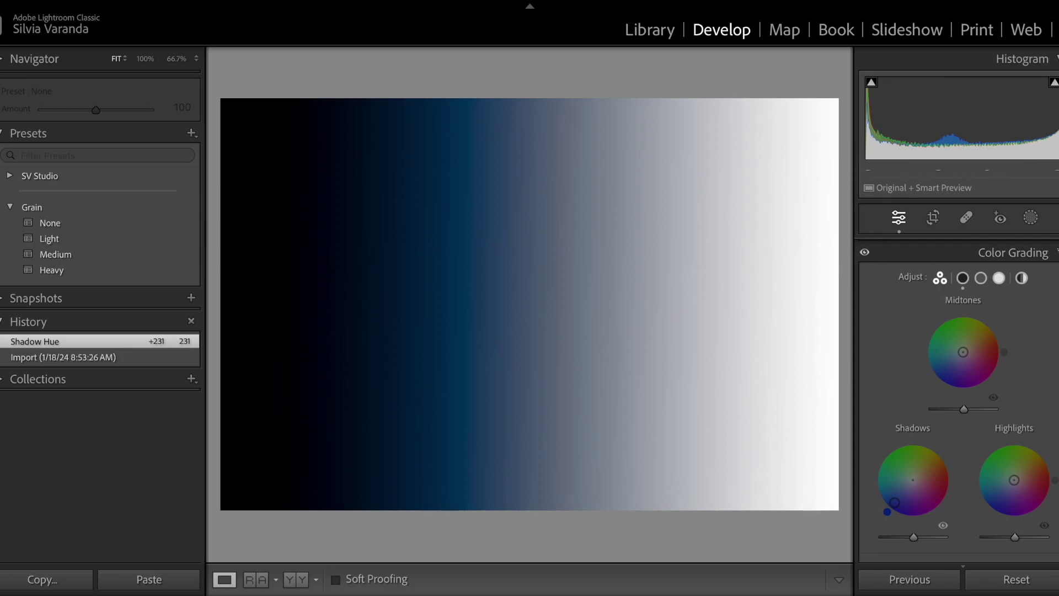
# Step: Raise the shadows luminance in Color Grading to 100, undoing the first trial adjustment
pyautogui.scroll(-2, 960, 397)
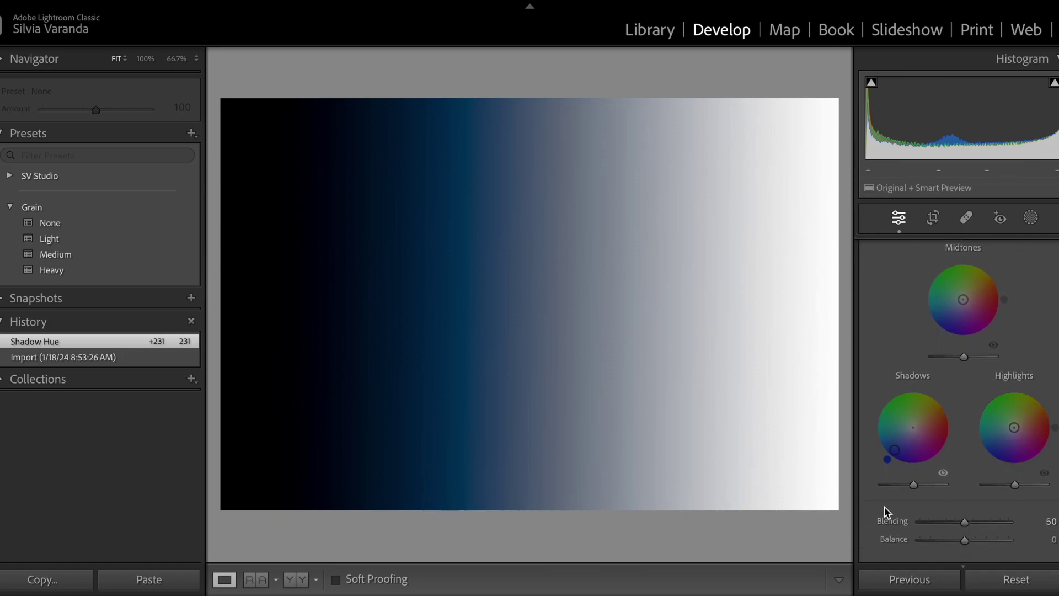
pyautogui.moveTo(913, 486)
pyautogui.moveTo(914, 484); pyautogui.dragTo(938, 488)
pyautogui.hotkey('ctrl', 'z')
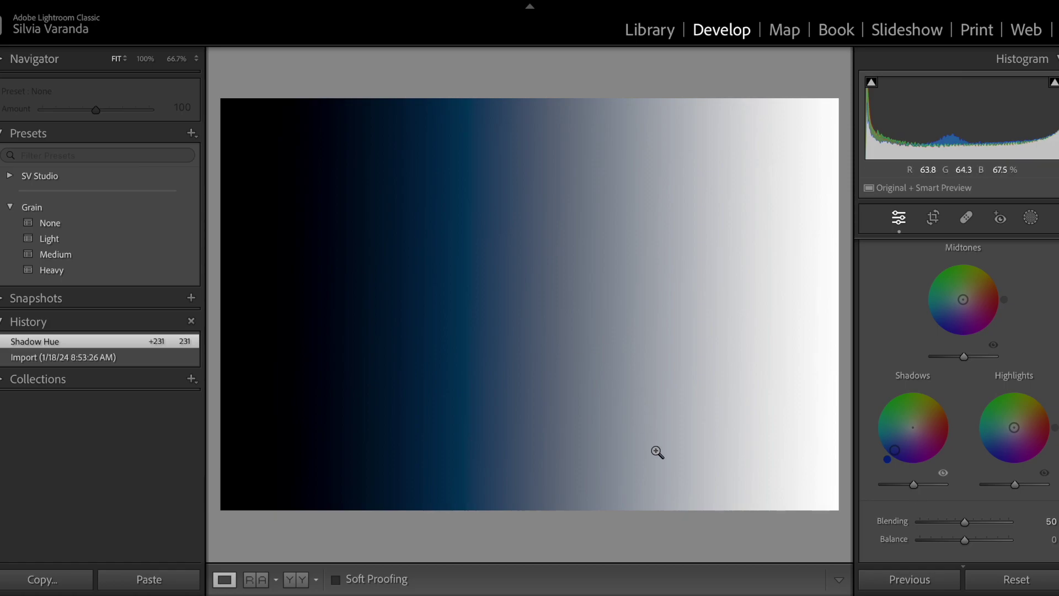
pyautogui.moveTo(914, 486); pyautogui.dragTo(945, 490)
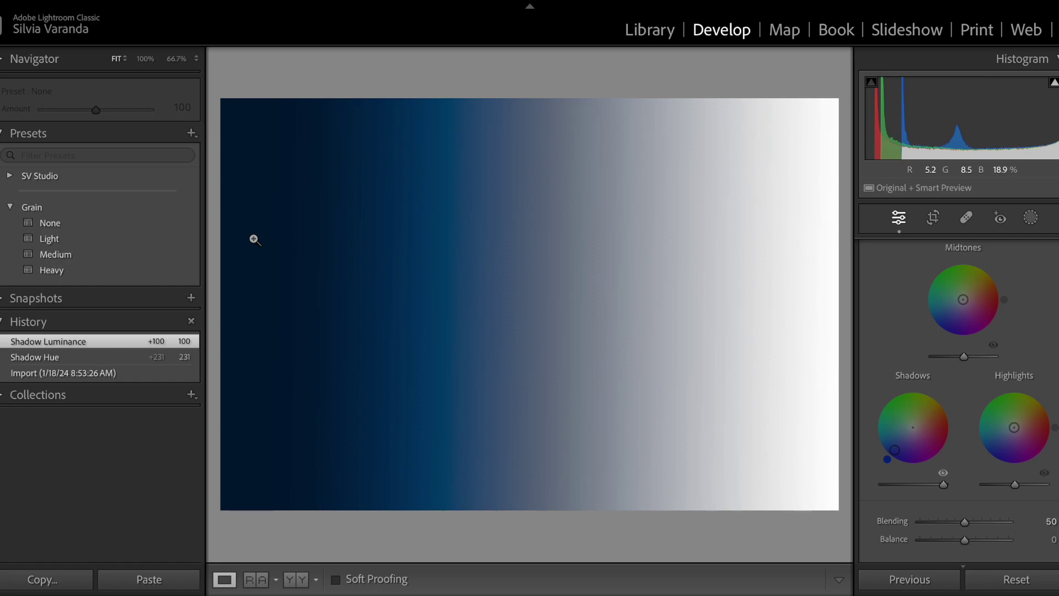
# Step: Lower the gradient's shadows luminance in Color Grading to -100 and reset it to 0
pyautogui.moveTo(944, 486); pyautogui.dragTo(877, 487)
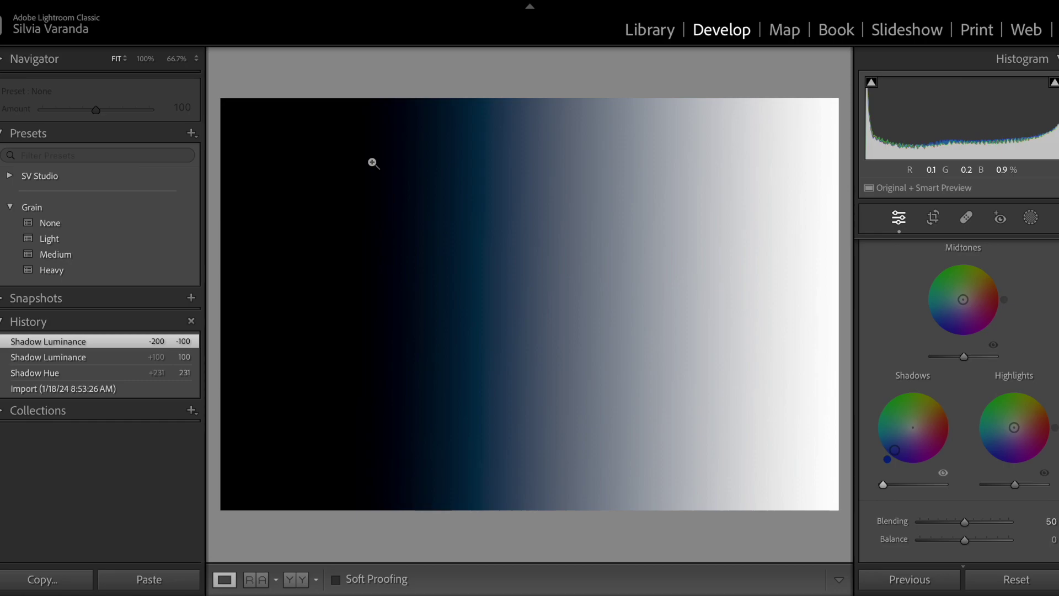
pyautogui.doubleClick(884, 485)
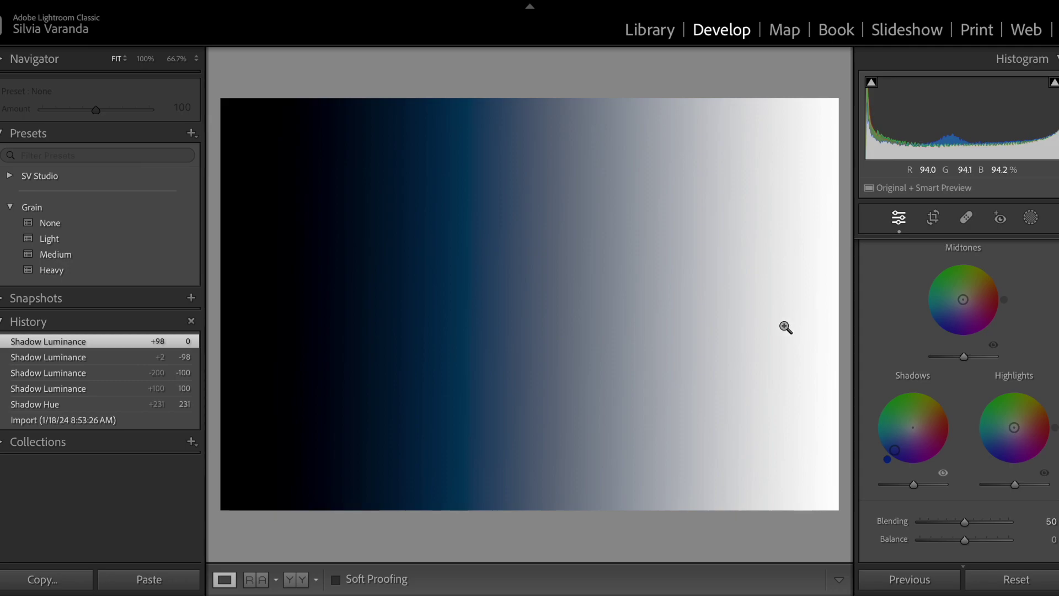
# Step: Tint the gradient's highlights red with hue 13, testing highlights luminance at 100 and -100 and resetting it to 0
pyautogui.moveTo(1017, 435); pyautogui.dragTo(1043, 421)
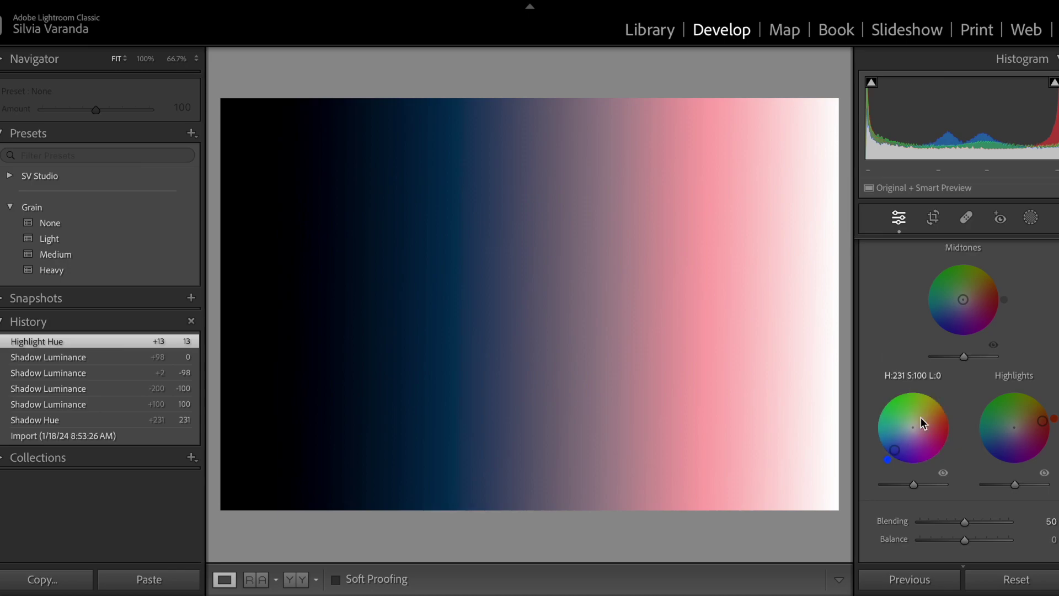
pyautogui.moveTo(1016, 485); pyautogui.dragTo(1051, 485)
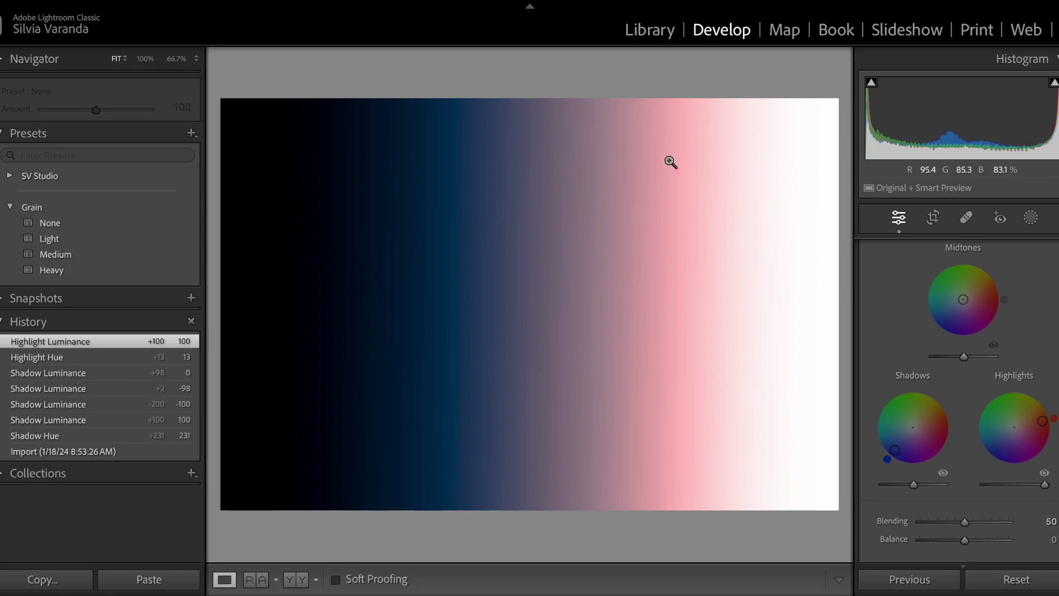
pyautogui.moveTo(1046, 488); pyautogui.dragTo(987, 484)
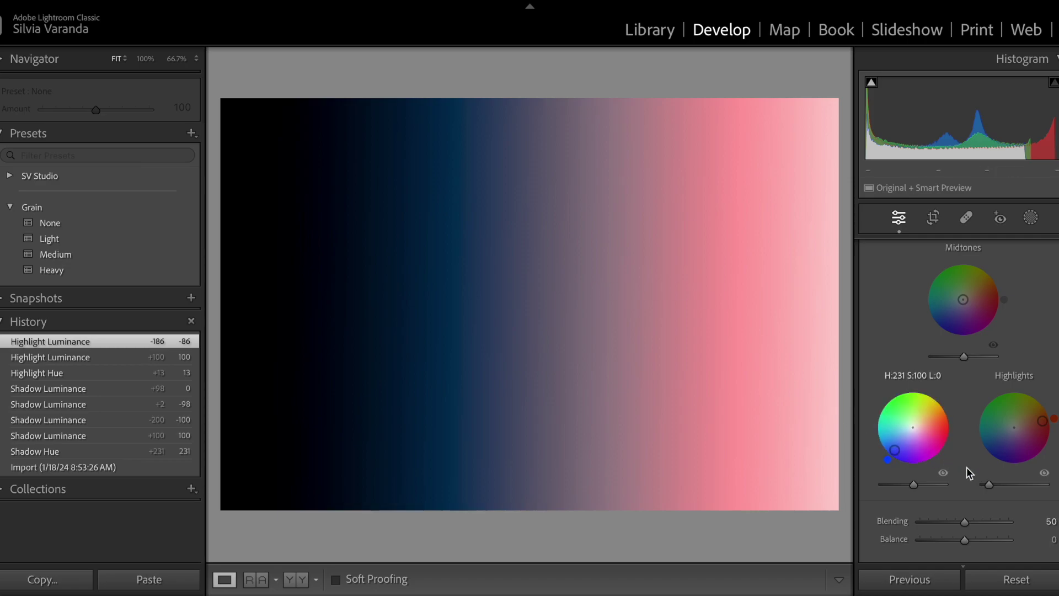
pyautogui.click(984, 483)
pyautogui.doubleClick(985, 484)
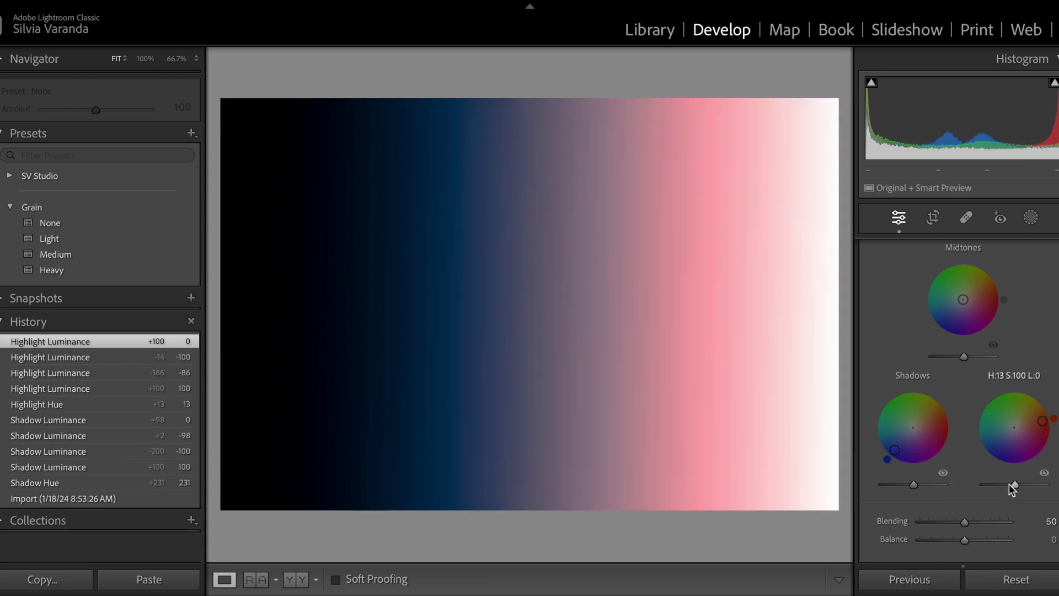
# Step: Tint the gradient's midtones green with hue 128, testing midtones luminance at 100 and -100 and resetting it to 0
pyautogui.scroll(1, 990, 323)
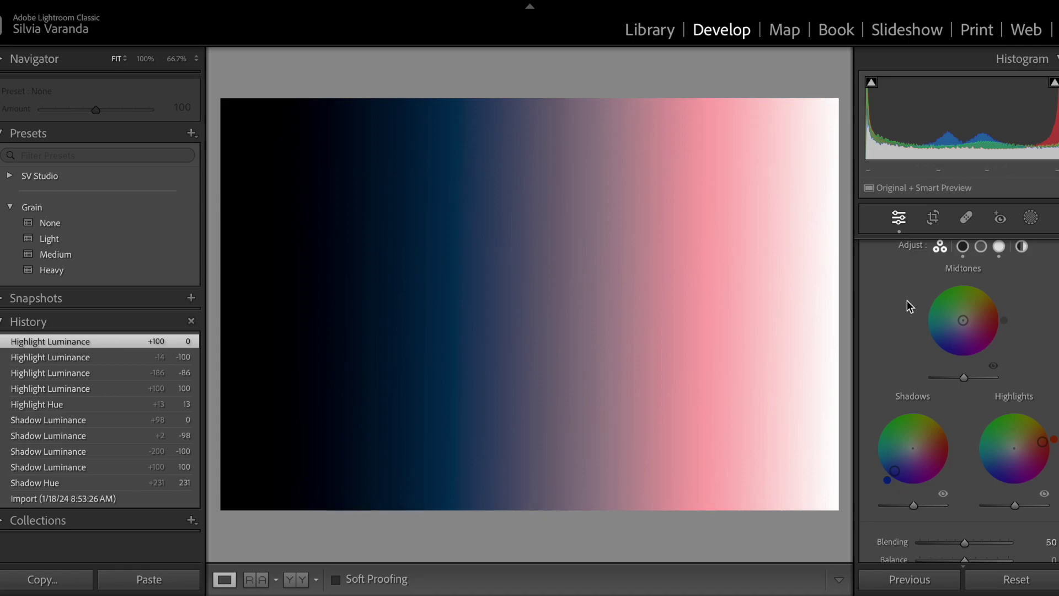
pyautogui.moveTo(963, 320); pyautogui.dragTo(946, 298)
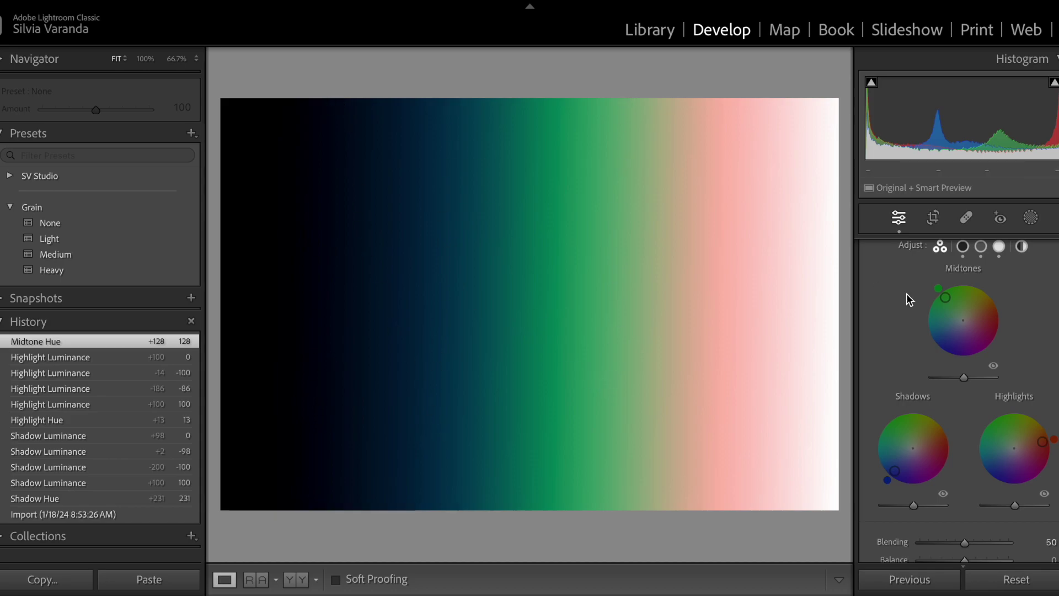
pyautogui.scroll(1, 967, 401)
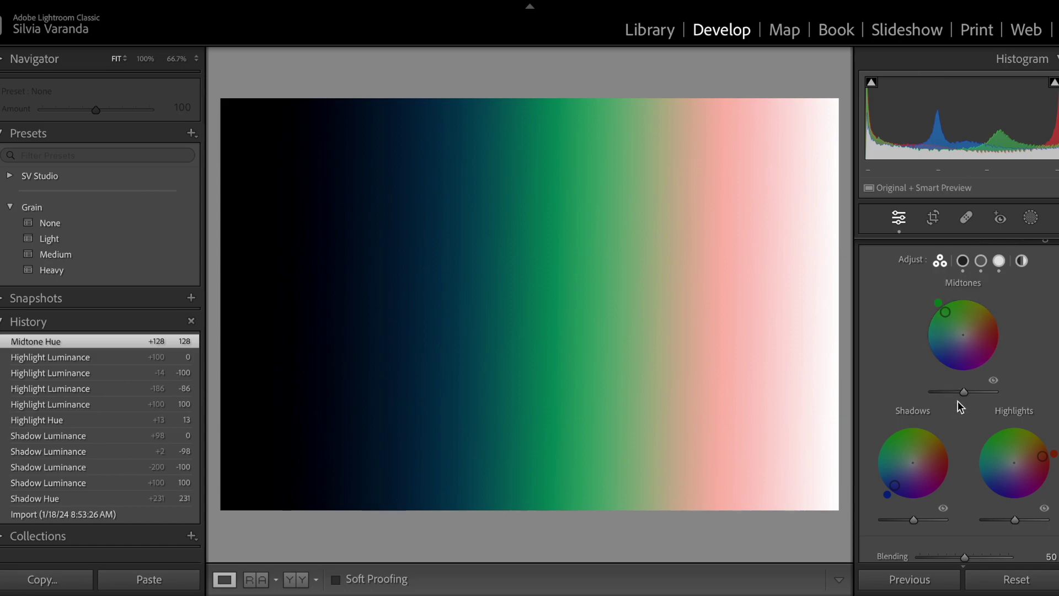
pyautogui.moveTo(965, 392); pyautogui.dragTo(995, 385)
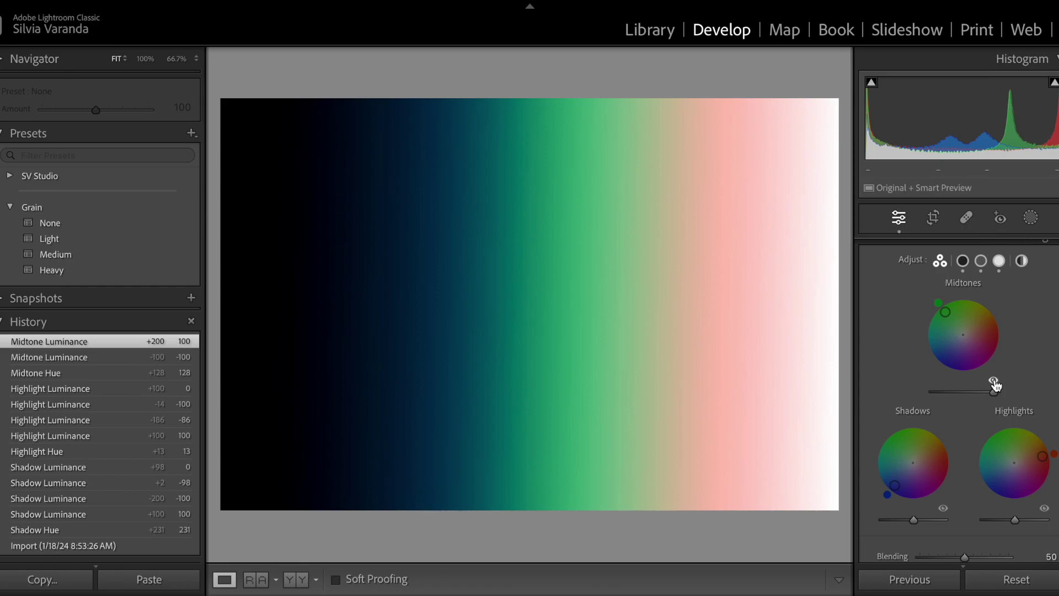
pyautogui.moveTo(966, 392); pyautogui.dragTo(918, 395)
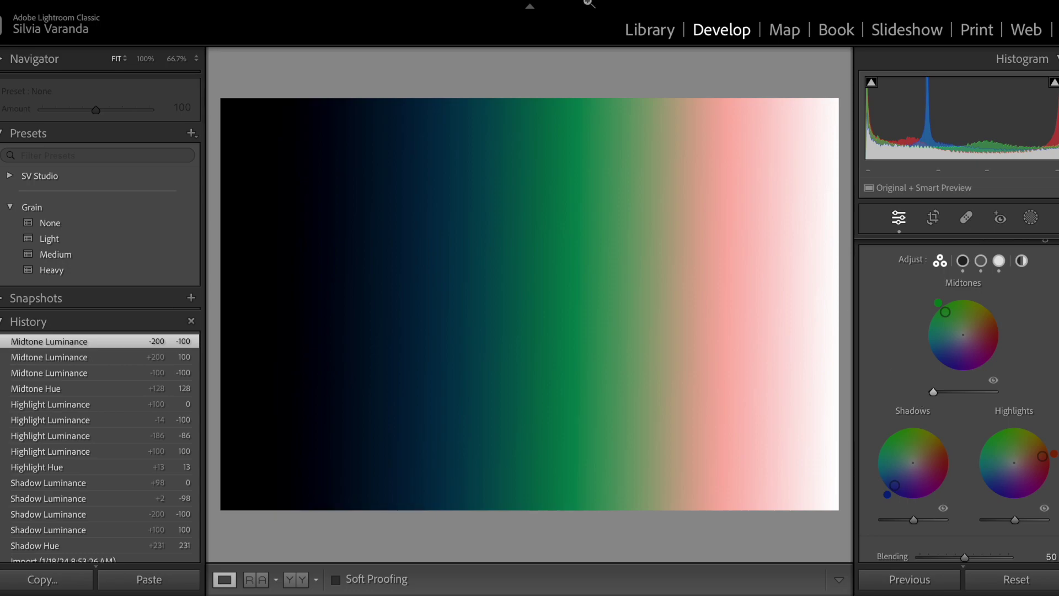
pyautogui.doubleClick(933, 392)
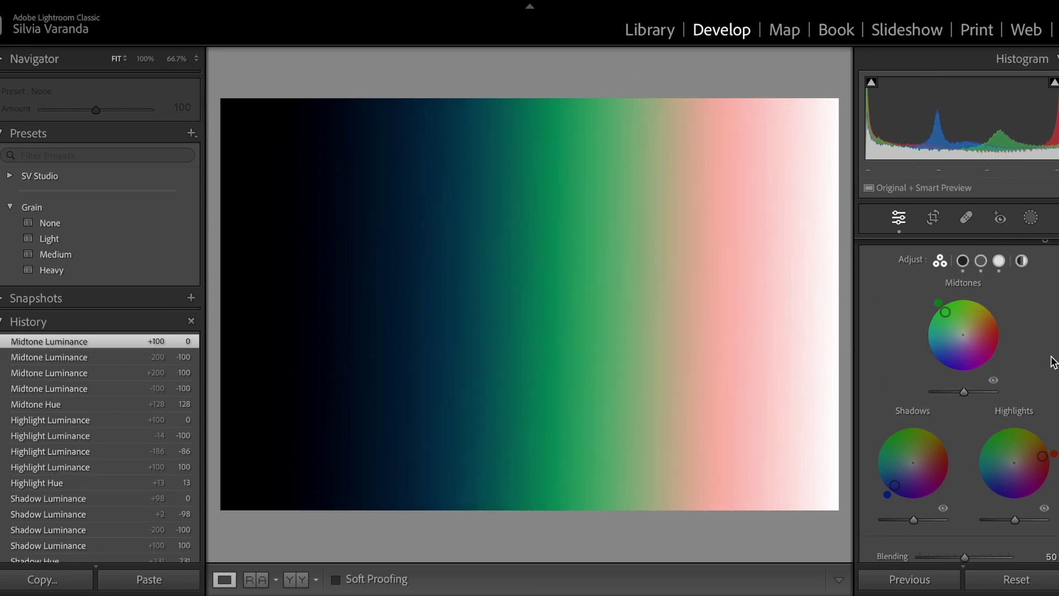
# Step: Try Color Grading Blending at 0 and 100 on the gradient and reset it to 50
pyautogui.scroll(-2, 959, 400)
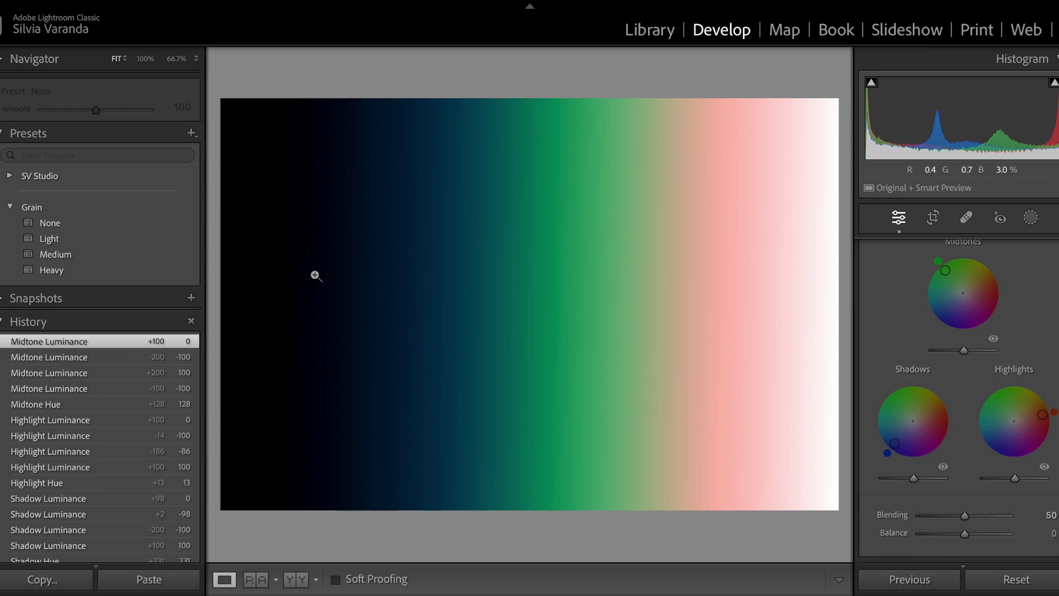
pyautogui.moveTo(965, 515); pyautogui.dragTo(918, 515)
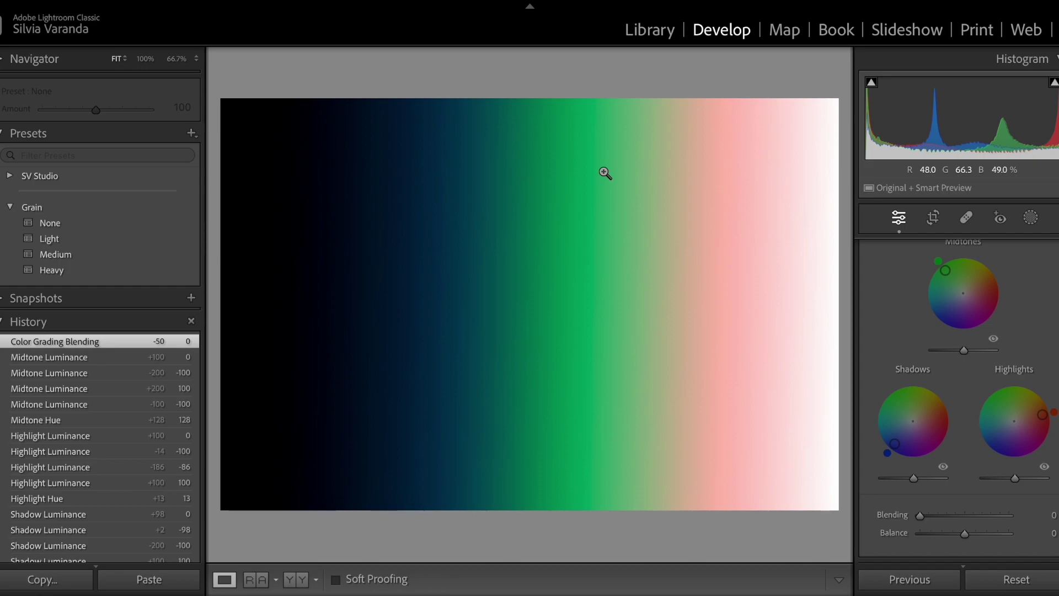
pyautogui.moveTo(921, 515); pyautogui.dragTo(1051, 516)
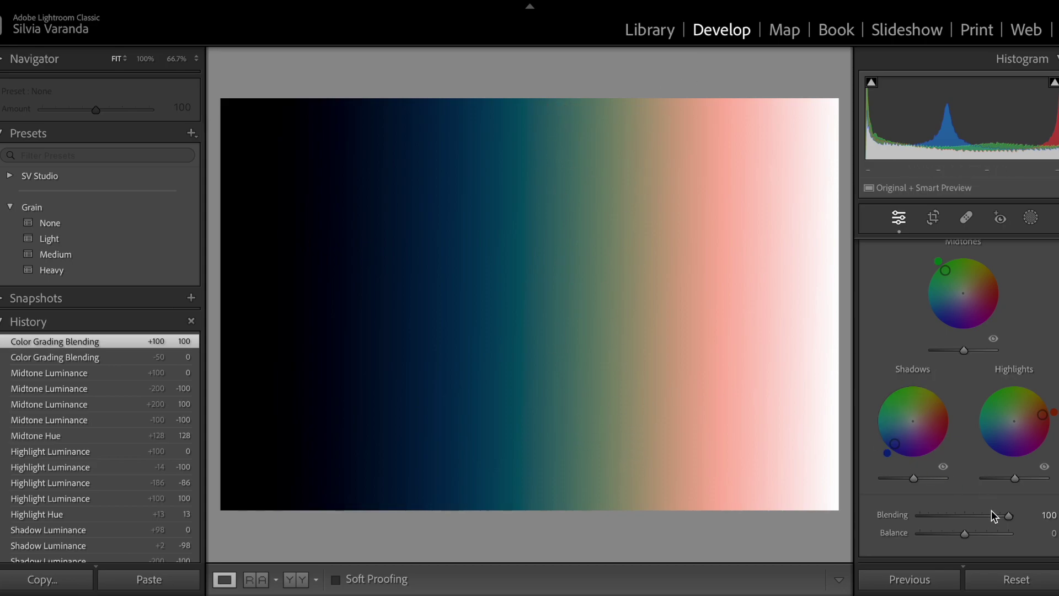
pyautogui.moveTo(1009, 516)
pyautogui.mouseDown()
pyautogui.moveTo(916, 518)
pyautogui.moveTo(1008, 516)
pyautogui.mouseUp()
pyautogui.doubleClick(902, 516)
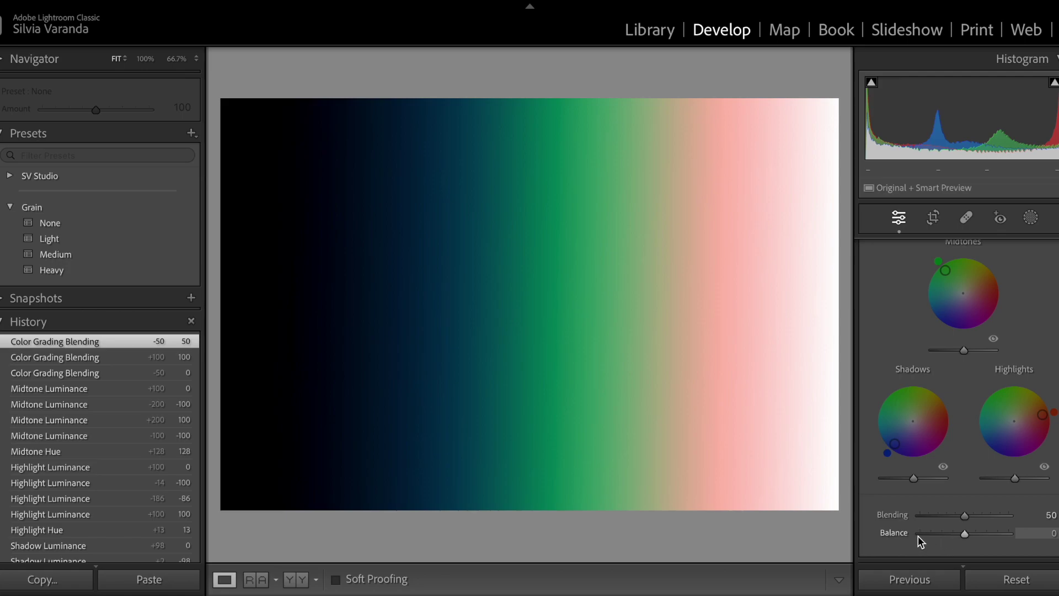
# Step: Try Color Grading Balance at -98 and +100 on the gradient and reset it to 0
pyautogui.scroll(-2, 918, 535)
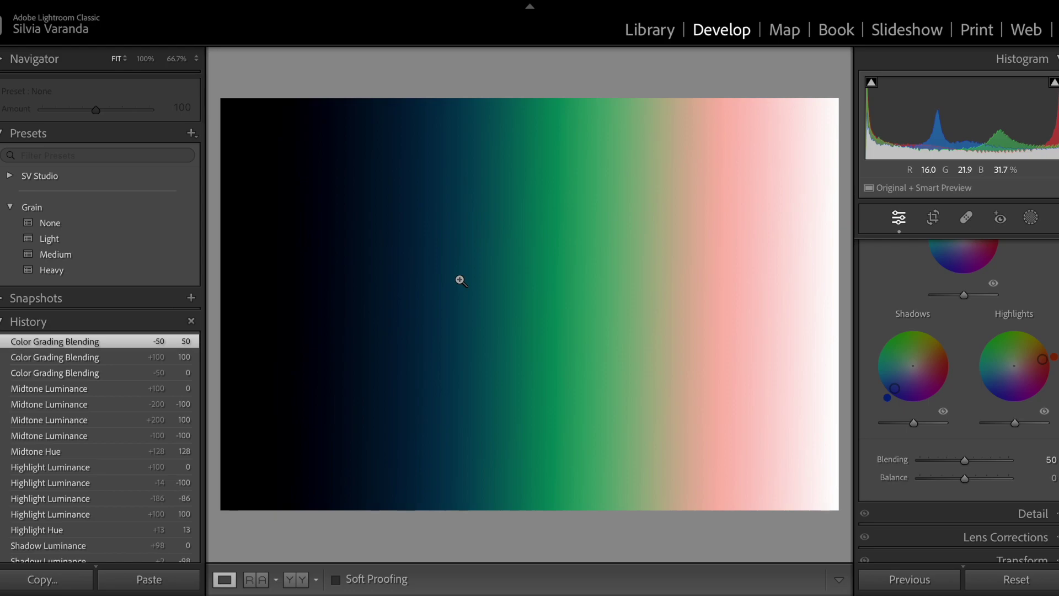
pyautogui.moveTo(965, 478); pyautogui.dragTo(921, 479)
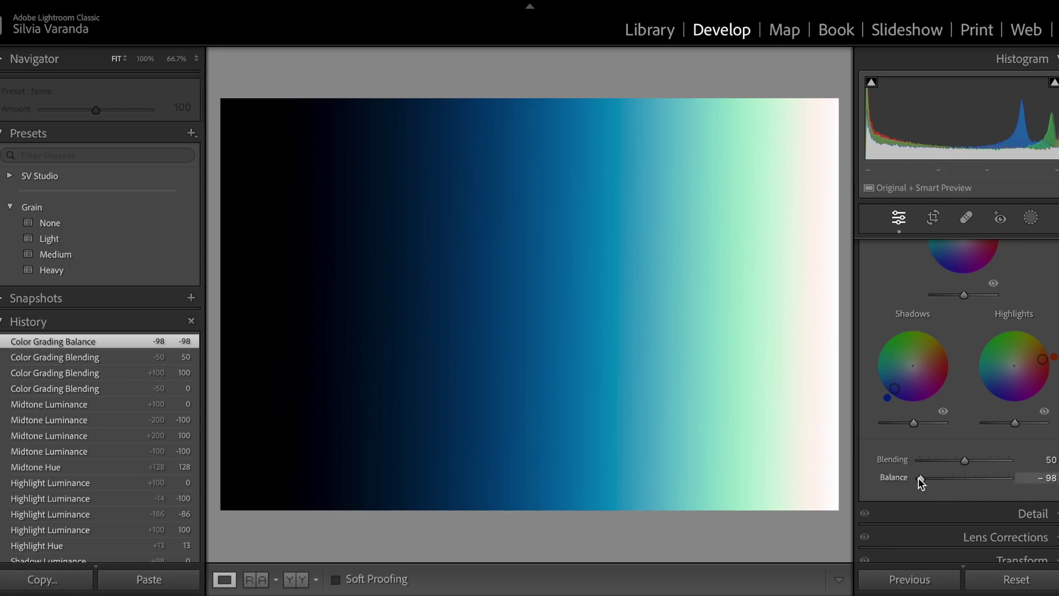
pyautogui.moveTo(920, 479); pyautogui.dragTo(1009, 475)
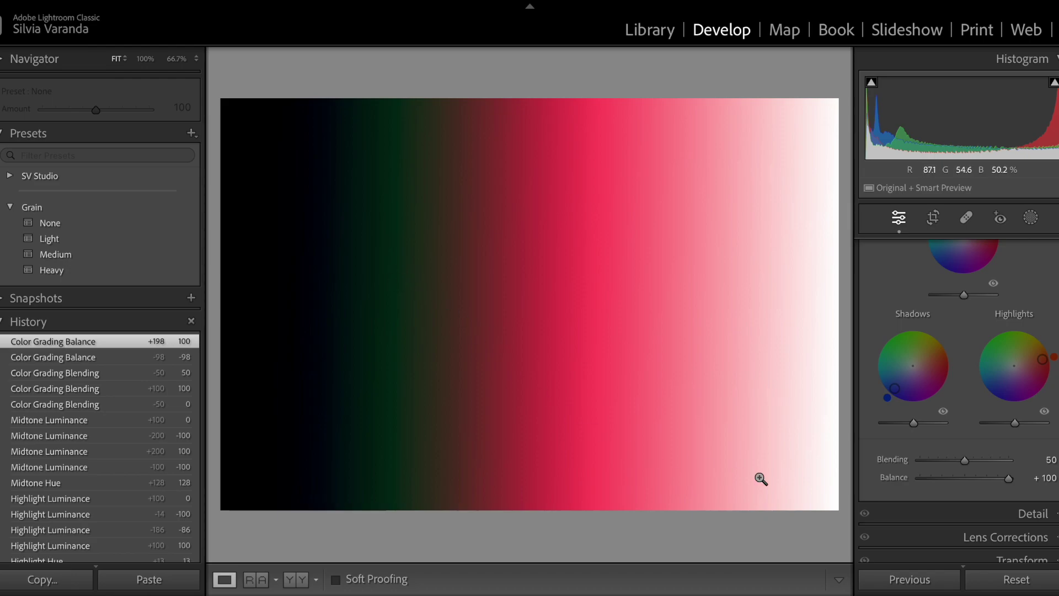
pyautogui.doubleClick(893, 477)
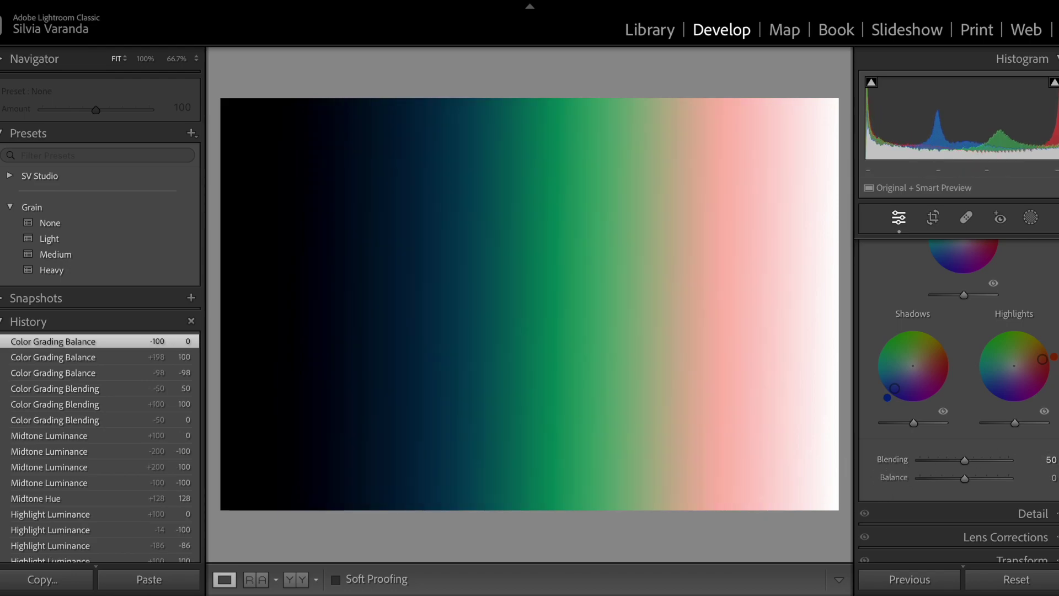
# Step: Neutralize the gradient's midtones, shadows and highlights color wheels by bringing each saturation to 0
pyautogui.scroll(3, 938, 442)
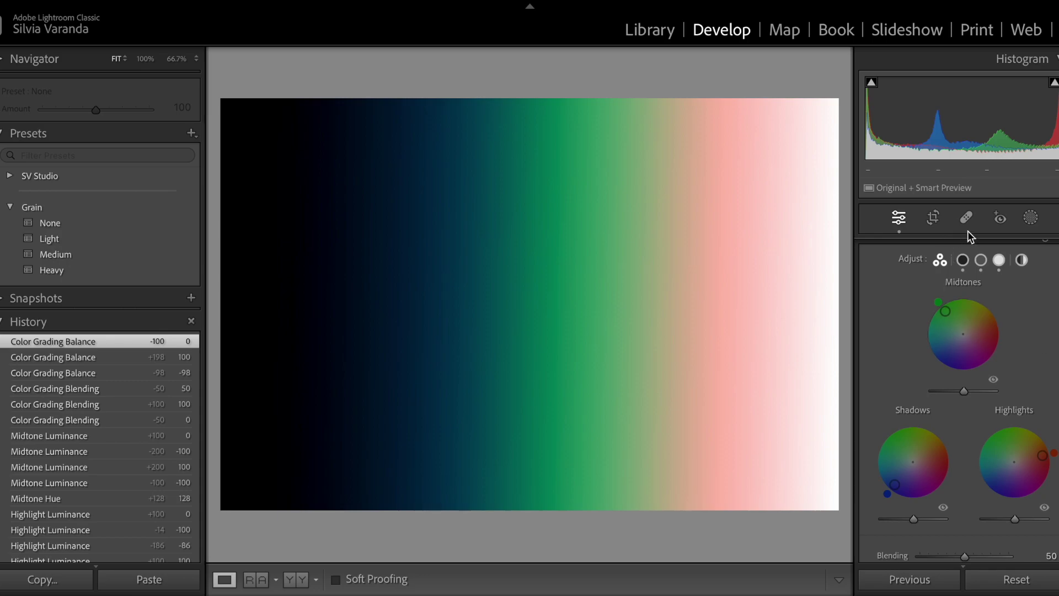
pyautogui.click(1022, 259)
pyautogui.click(941, 261)
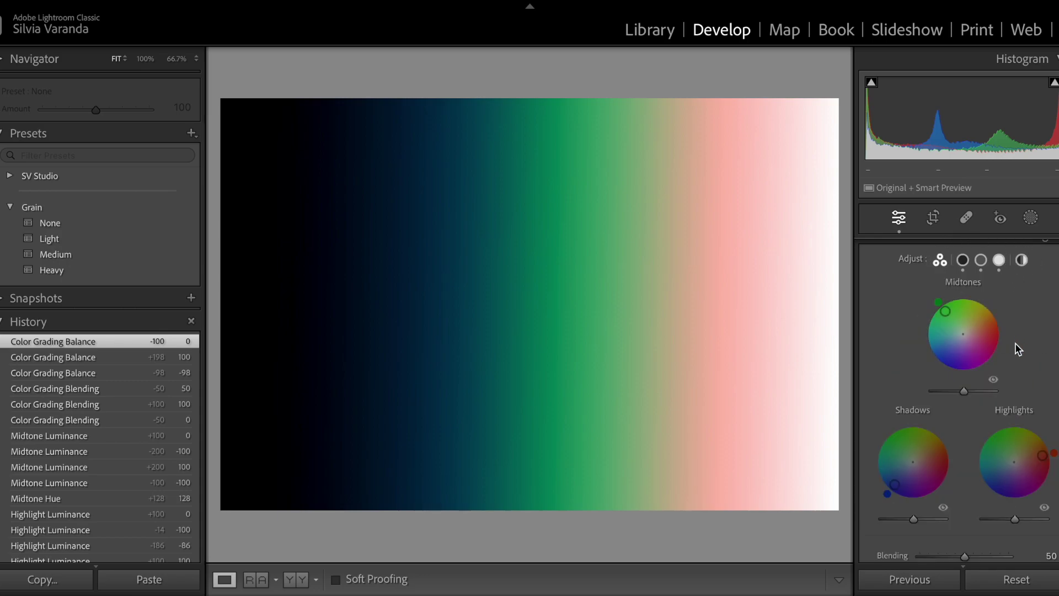
pyautogui.click(963, 334)
pyautogui.click(913, 462)
pyautogui.click(914, 463)
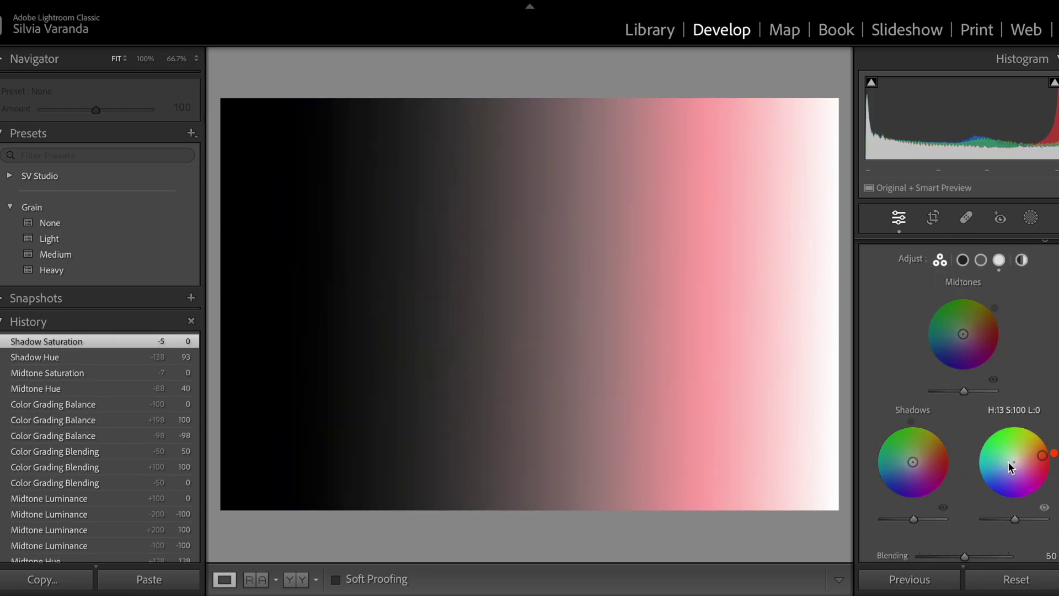
pyautogui.click(1014, 463)
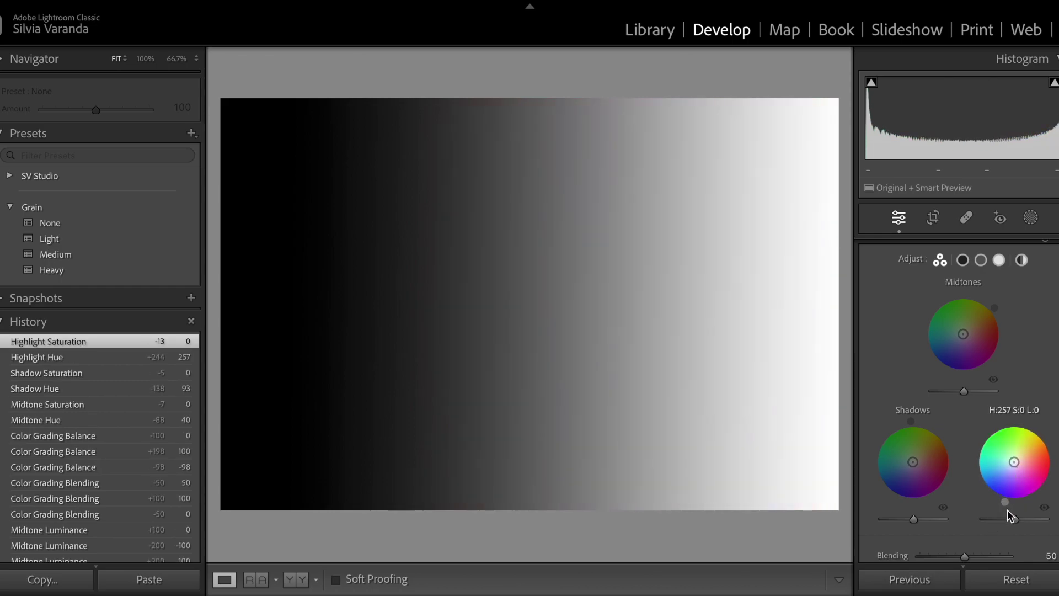
# Step: Try tinting the whole gradient with the Global wheel at hues 223, 43 and 358, the last two at saturation 100
pyautogui.click(1022, 260)
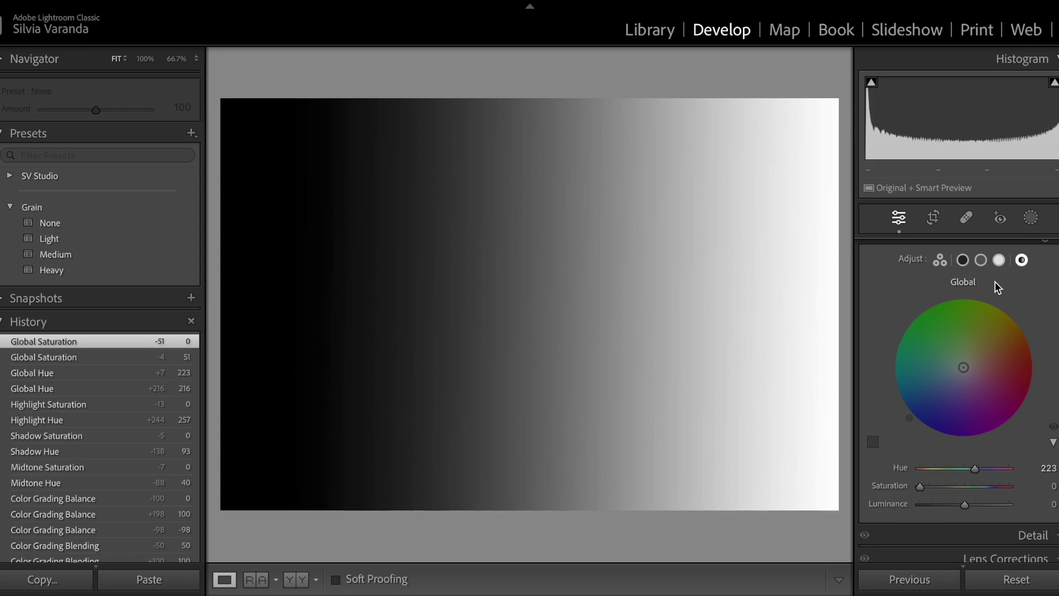
pyautogui.moveTo(965, 370); pyautogui.dragTo(1011, 322)
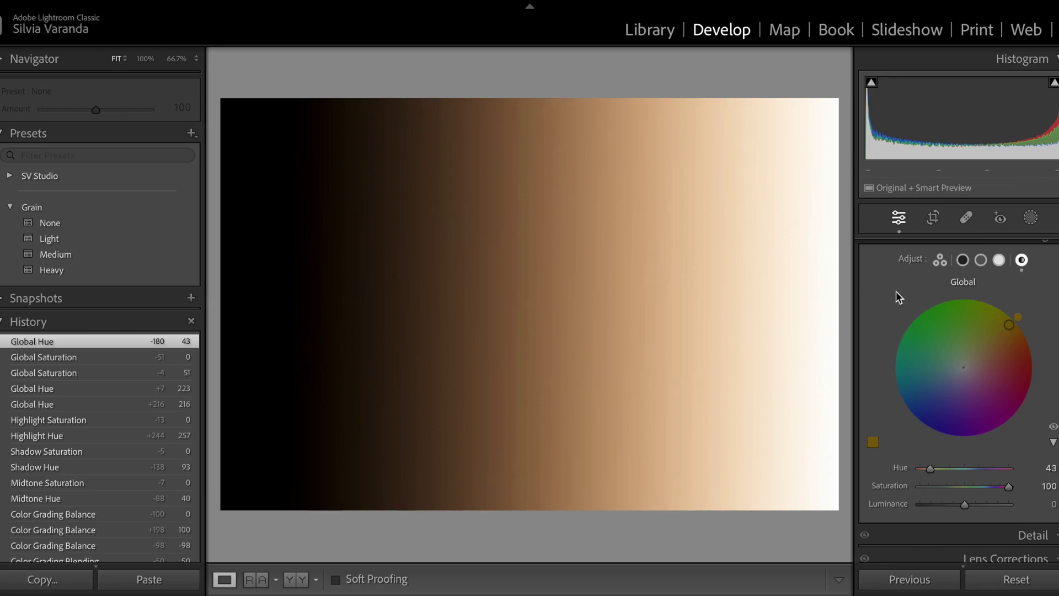
pyautogui.moveTo(1015, 330); pyautogui.dragTo(1026, 370)
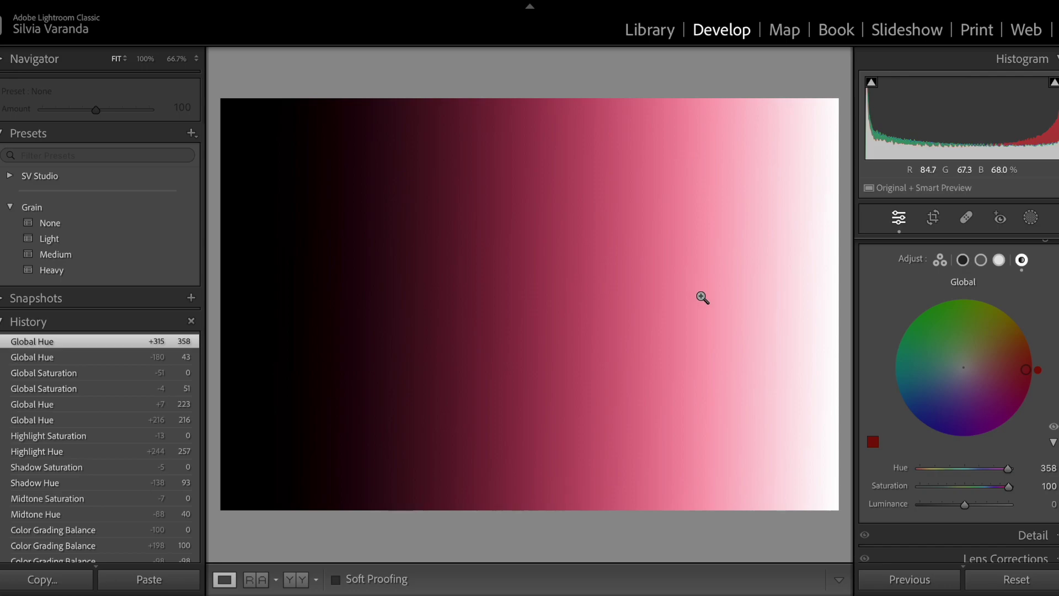
pyautogui.moveTo(957, 404); pyautogui.dragTo(943, 388)
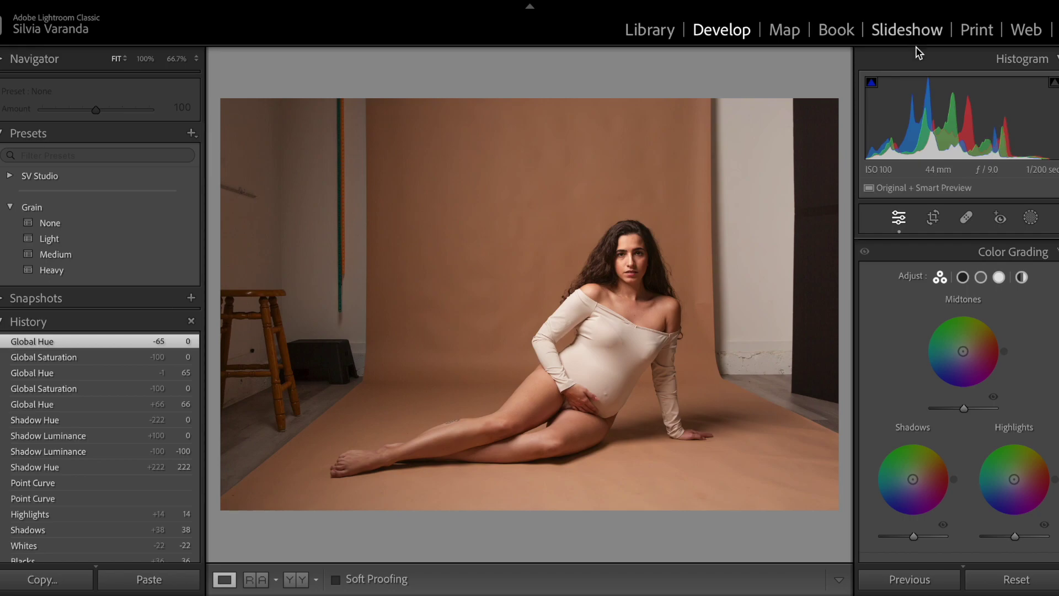
# Step: Warm the whole studio portrait with the Global wheel at hue 43 and saturation 23, after trying saturation 60
pyautogui.click(1023, 278)
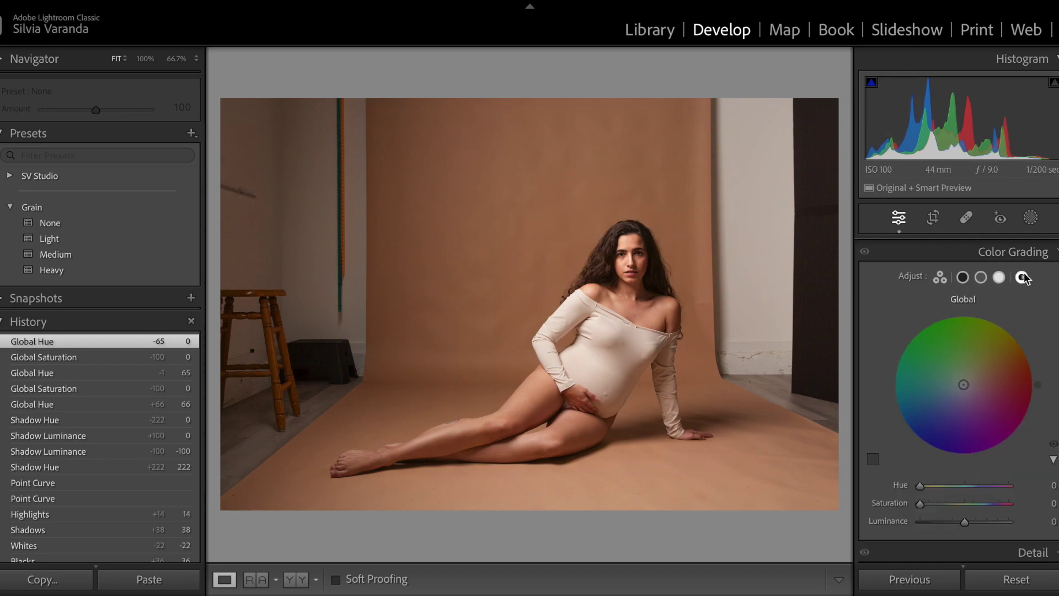
pyautogui.scroll(-1, 1021, 323)
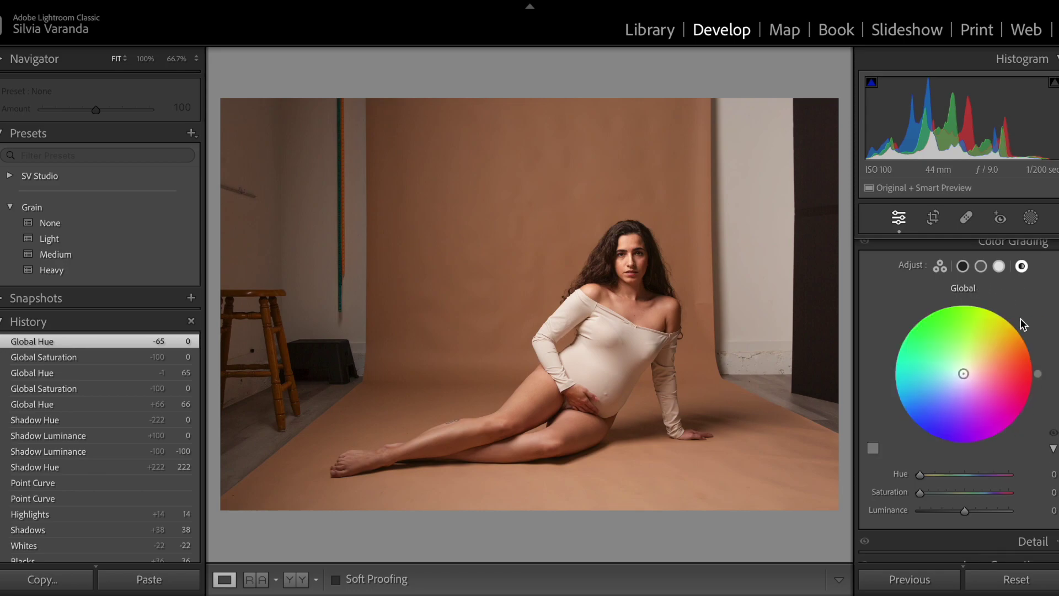
pyautogui.hotkey('ctrl', 'z')
pyautogui.moveTo(966, 378); pyautogui.dragTo(993, 346)
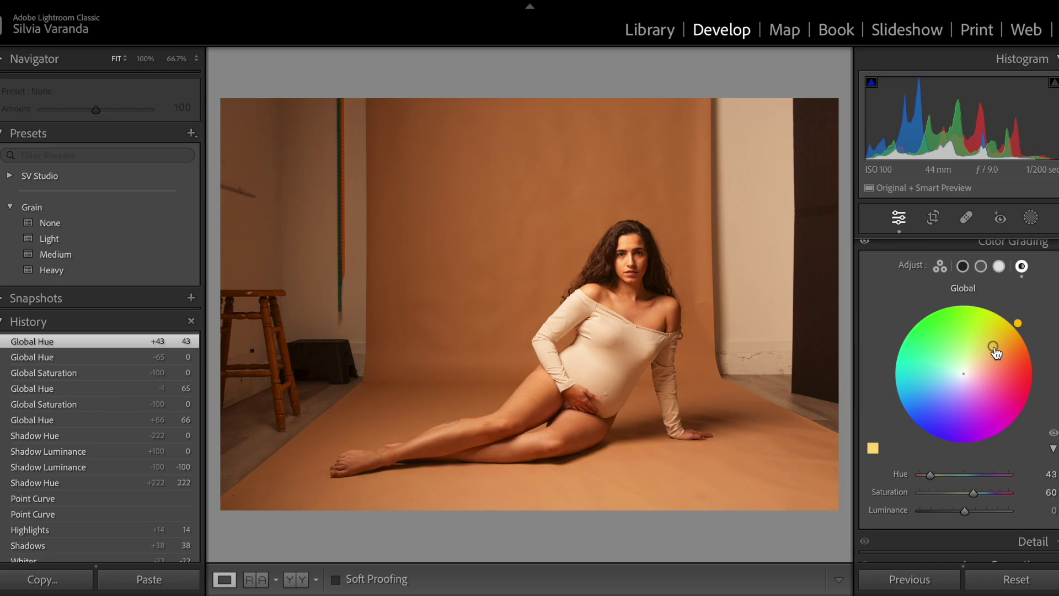
pyautogui.moveTo(995, 349); pyautogui.dragTo(964, 374)
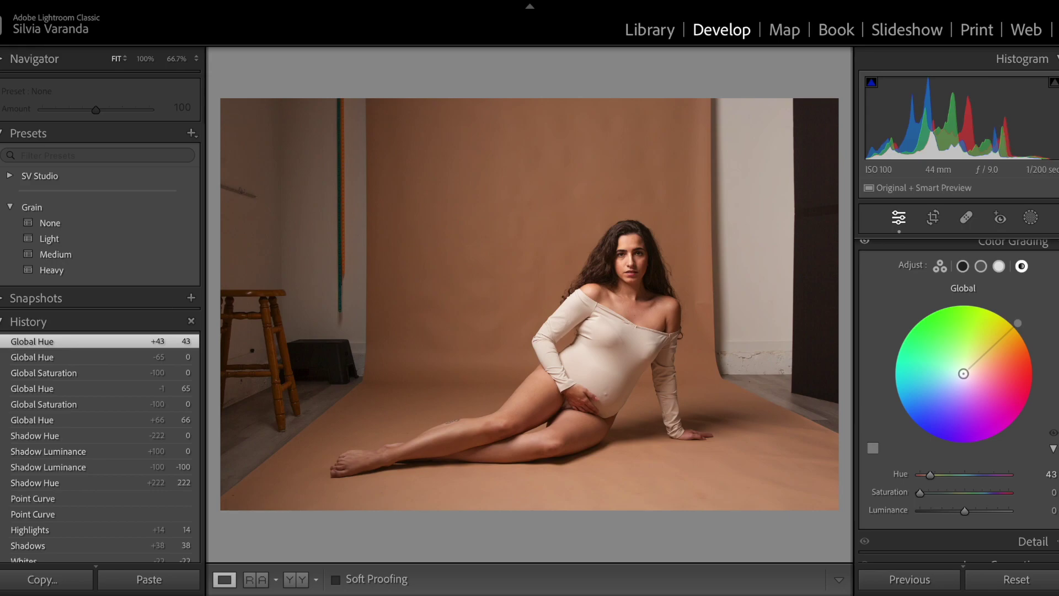
pyautogui.moveTo(963, 374); pyautogui.dragTo(976, 363)
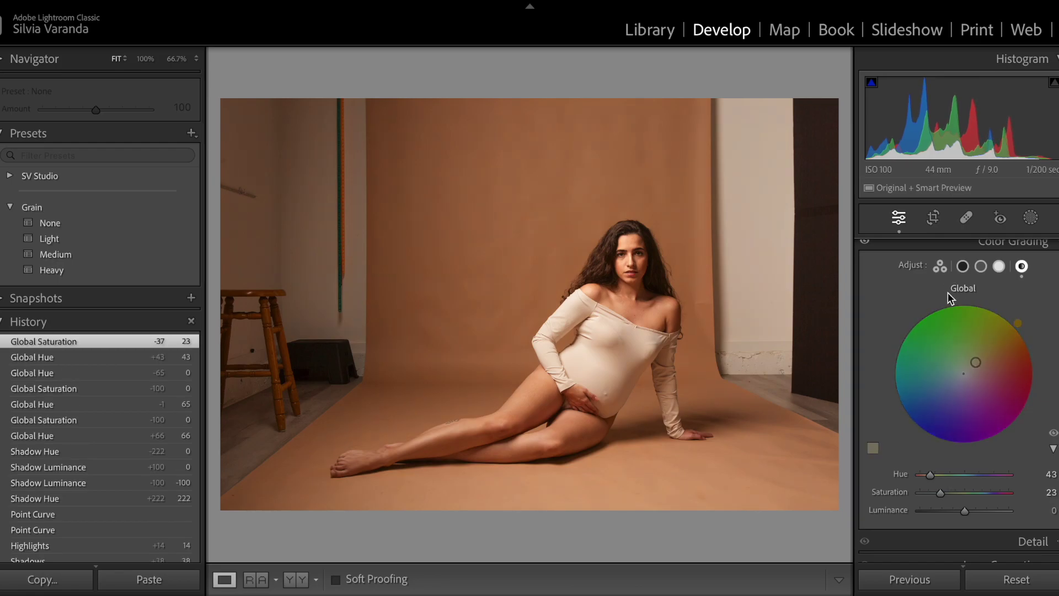
# Step: Tint the portrait's shadows a subtle orange with hue 38 and saturation 11
pyautogui.click(965, 268)
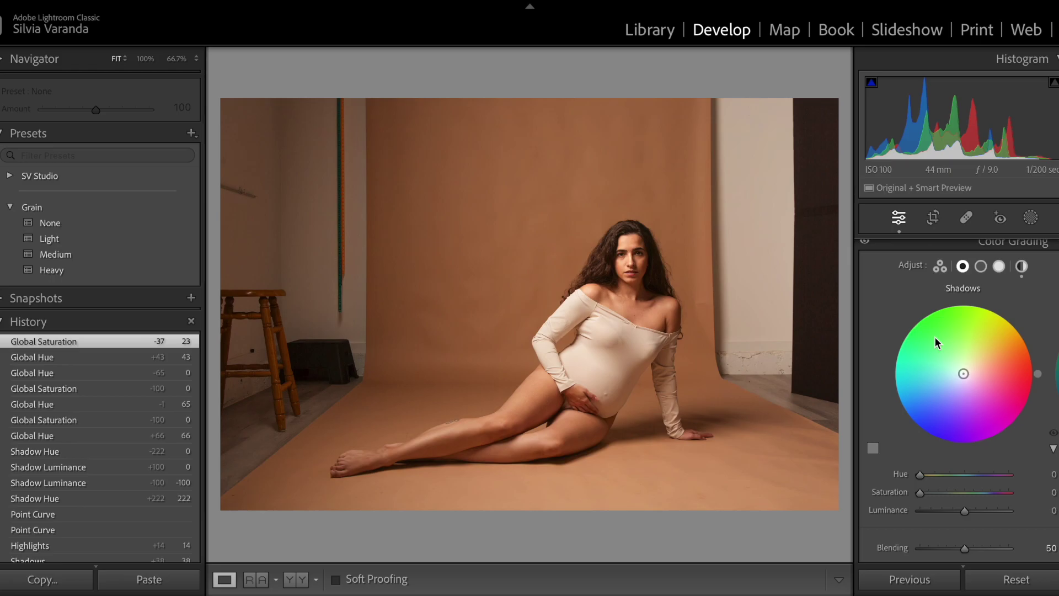
pyautogui.moveTo(935, 338); pyautogui.dragTo(970, 369)
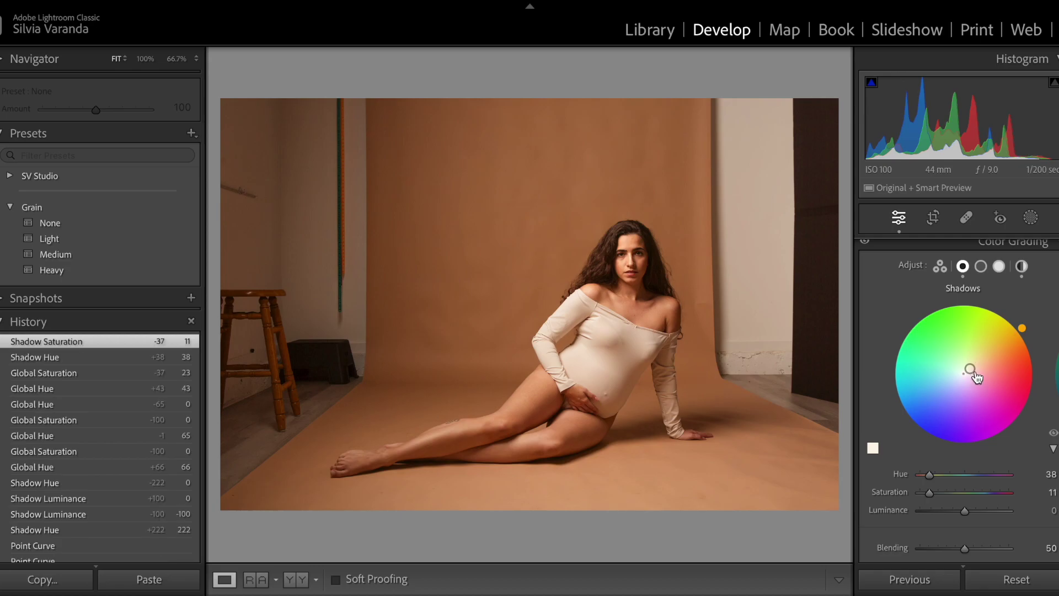
# Step: Lower the portrait's shadow luminance to -7 and compare the photo with Color Grading off and on
pyautogui.click(939, 269)
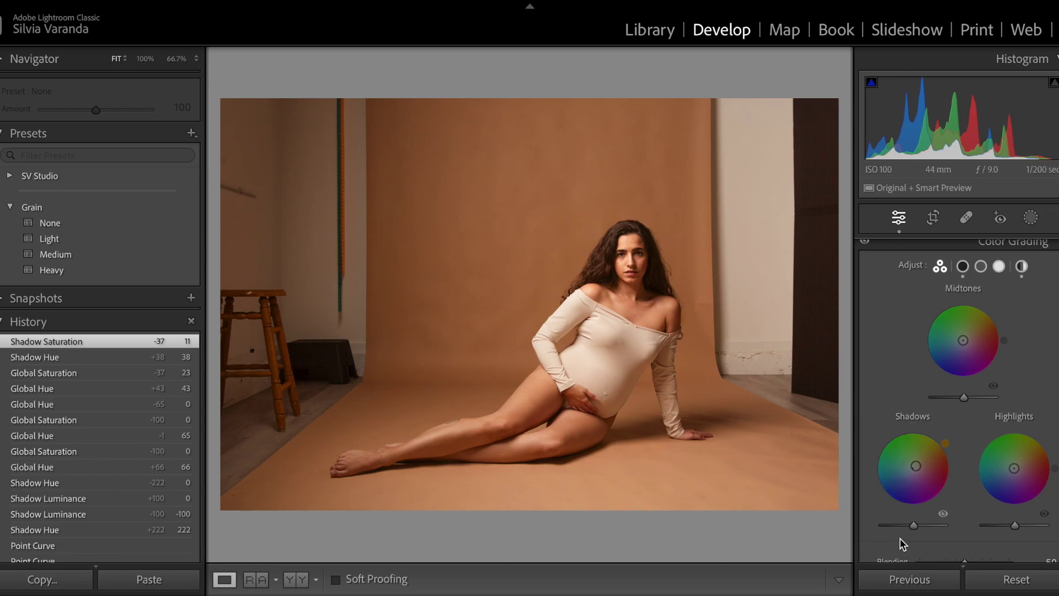
pyautogui.moveTo(913, 524)
pyautogui.mouseDown()
pyautogui.moveTo(897, 528)
pyautogui.moveTo(911, 528)
pyautogui.mouseUp()
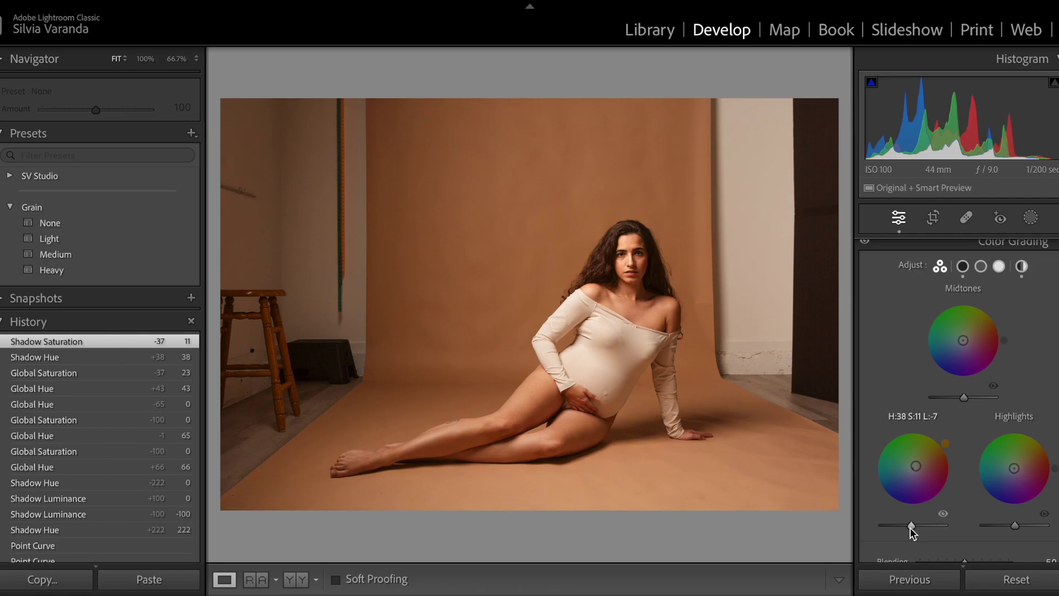
pyautogui.scroll(1, 877, 359)
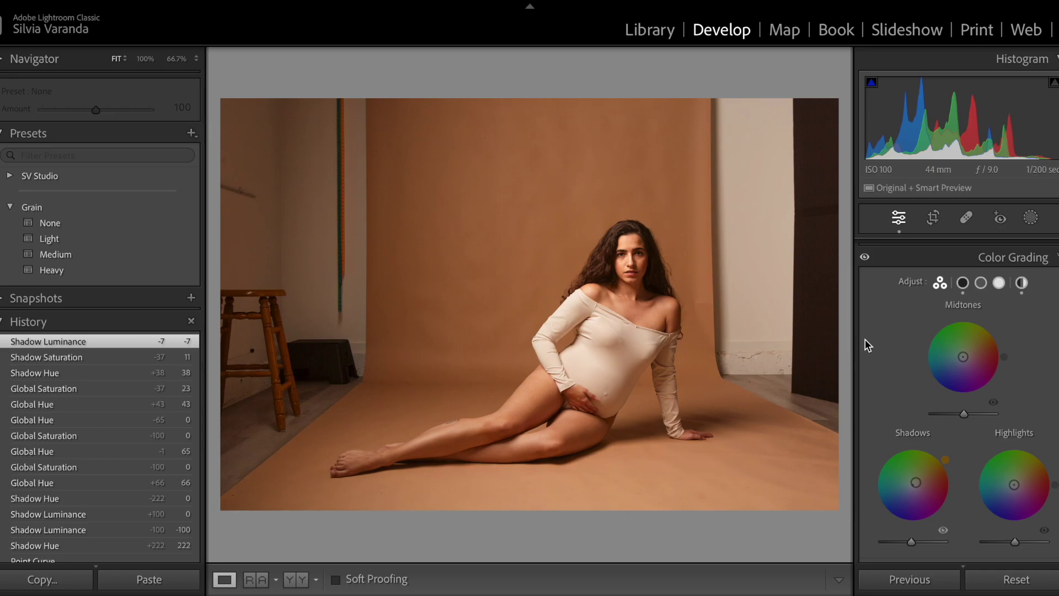
pyautogui.click(866, 257)
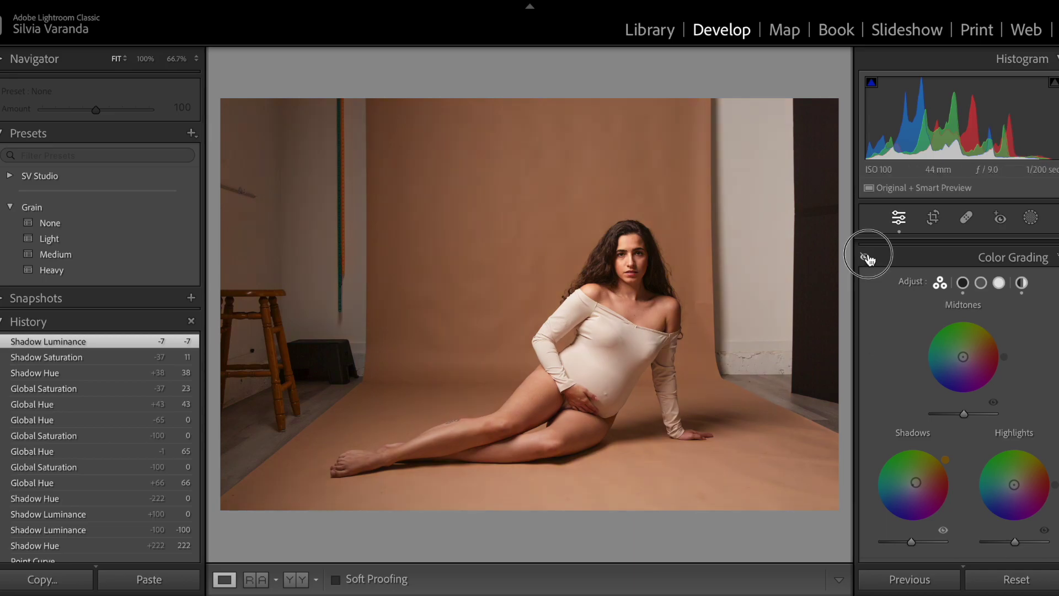
pyautogui.click(867, 258)
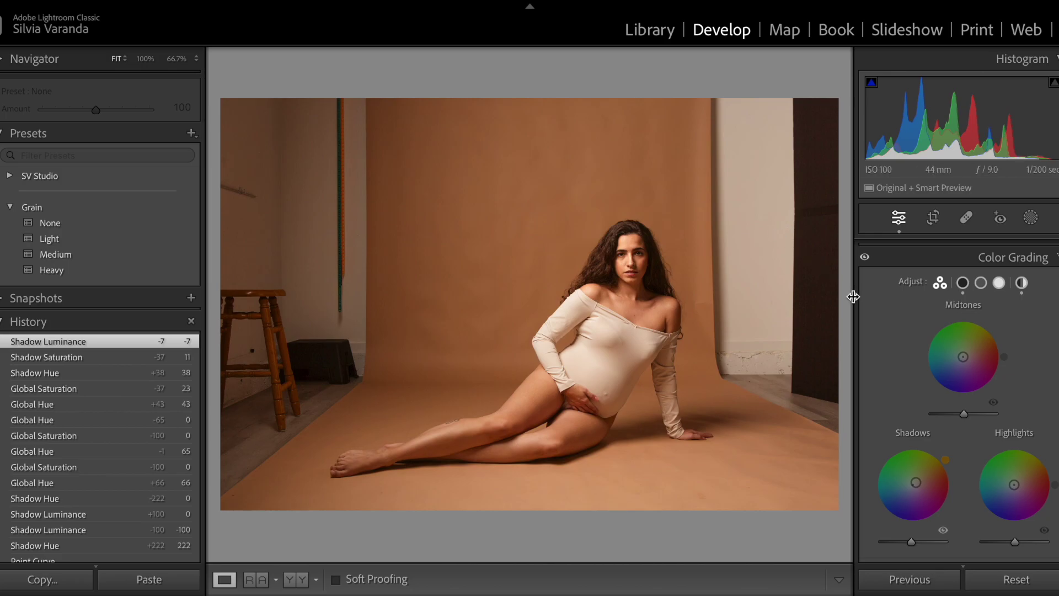
# Step: Reset the portrait's shadow hue, saturation and luminance and the Global saturation to 0
pyautogui.doubleClick(915, 485)
pyautogui.click(1022, 283)
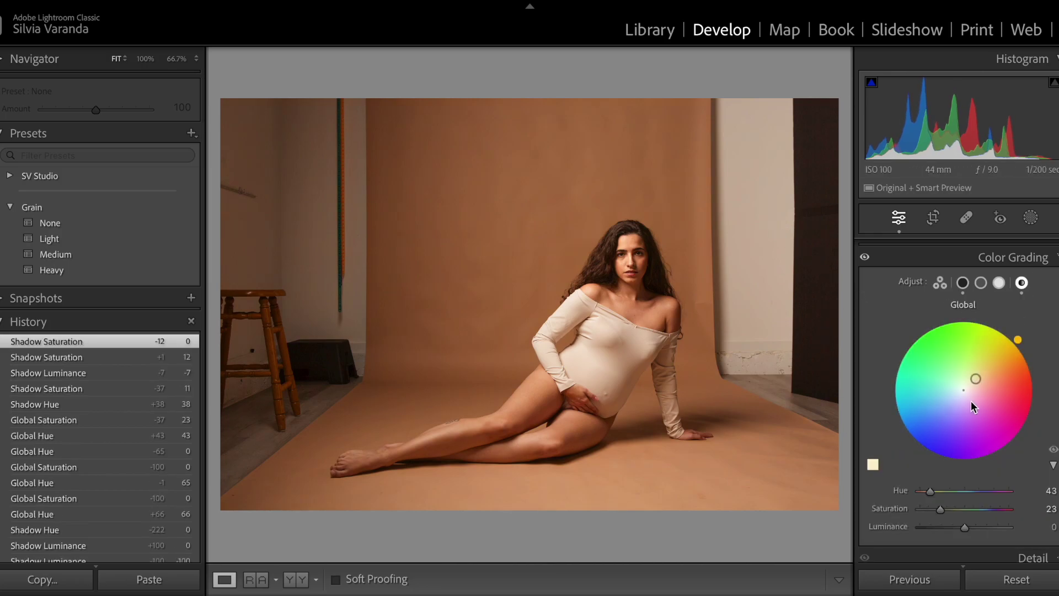
pyautogui.doubleClick(975, 379)
pyautogui.click(963, 283)
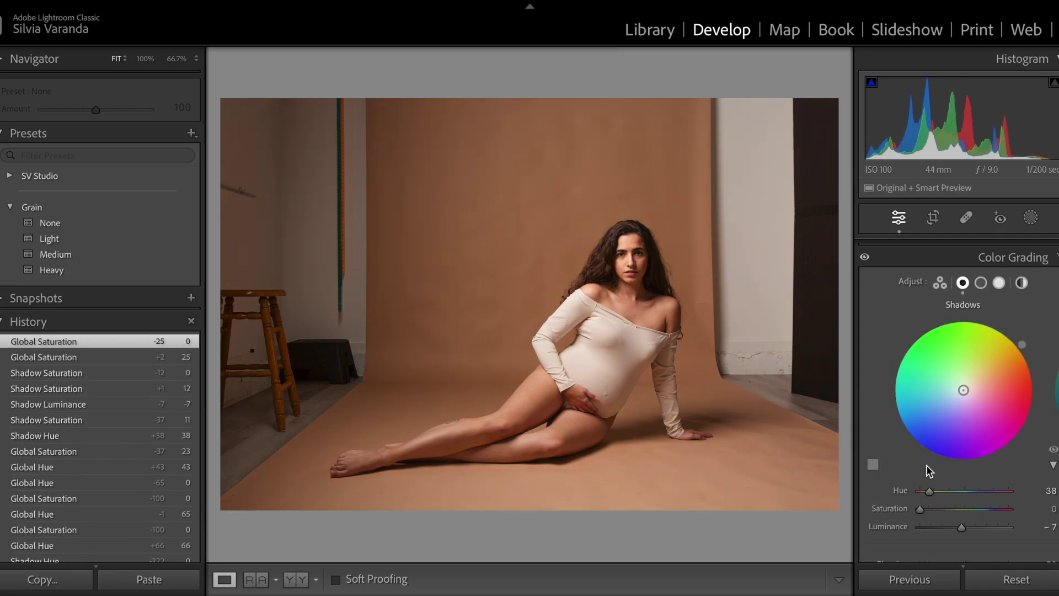
pyautogui.doubleClick(900, 527)
pyautogui.doubleClick(900, 490)
pyautogui.click(940, 283)
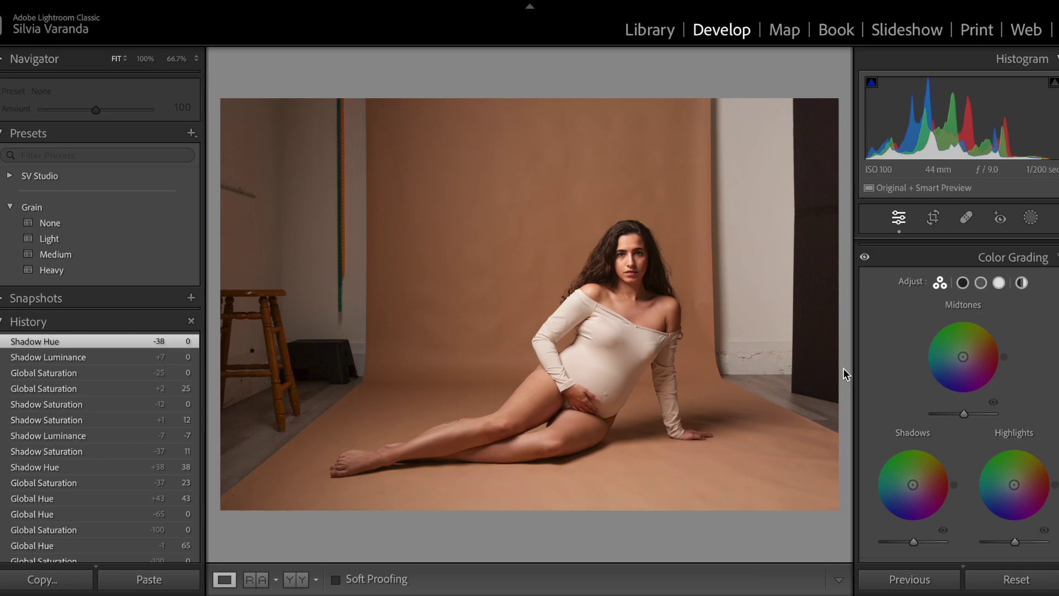
# Step: Tint the portrait's shadows blue with hue 203 and saturation 51, and its highlights orange with hue 36 and saturation 17
pyautogui.click(963, 282)
pyautogui.moveTo(963, 390)
pyautogui.mouseDown()
pyautogui.moveTo(912, 425)
pyautogui.moveTo(899, 409)
pyautogui.moveTo(913, 434)
pyautogui.moveTo(906, 415)
pyautogui.moveTo(962, 390)
pyautogui.mouseUp()
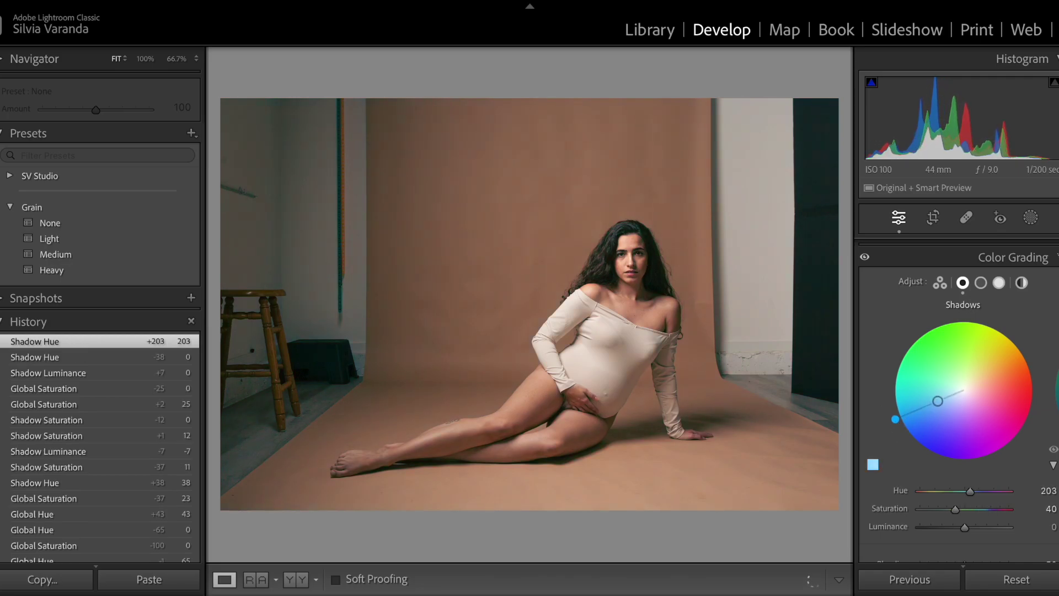
pyautogui.moveTo(963, 390)
pyautogui.mouseDown()
pyautogui.moveTo(921, 408)
pyautogui.moveTo(932, 404)
pyautogui.mouseUp()
pyautogui.click(999, 282)
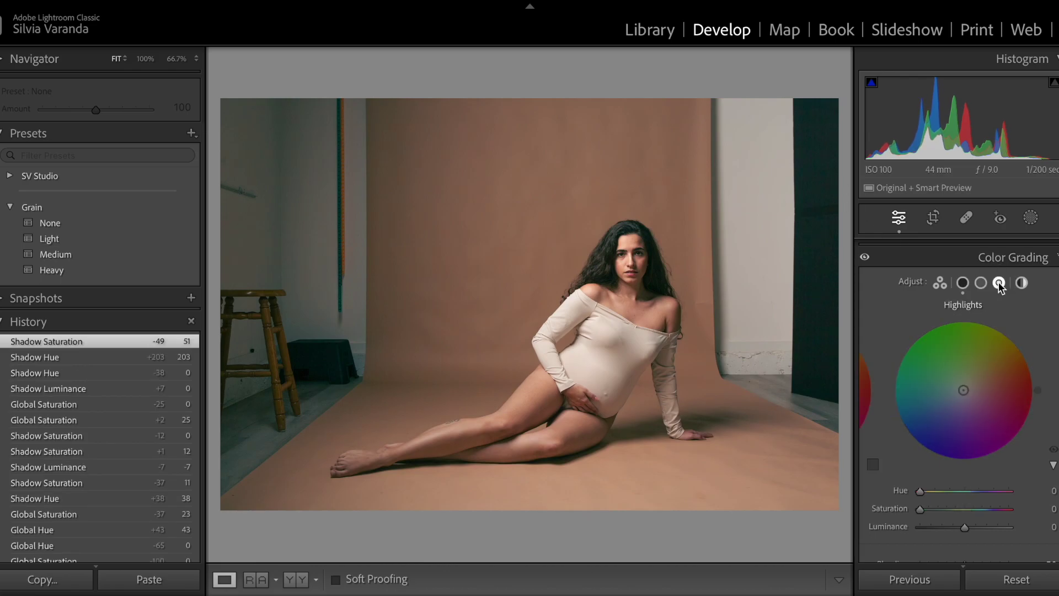
pyautogui.moveTo(966, 389)
pyautogui.mouseDown()
pyautogui.moveTo(1020, 356)
pyautogui.moveTo(964, 390)
pyautogui.mouseUp()
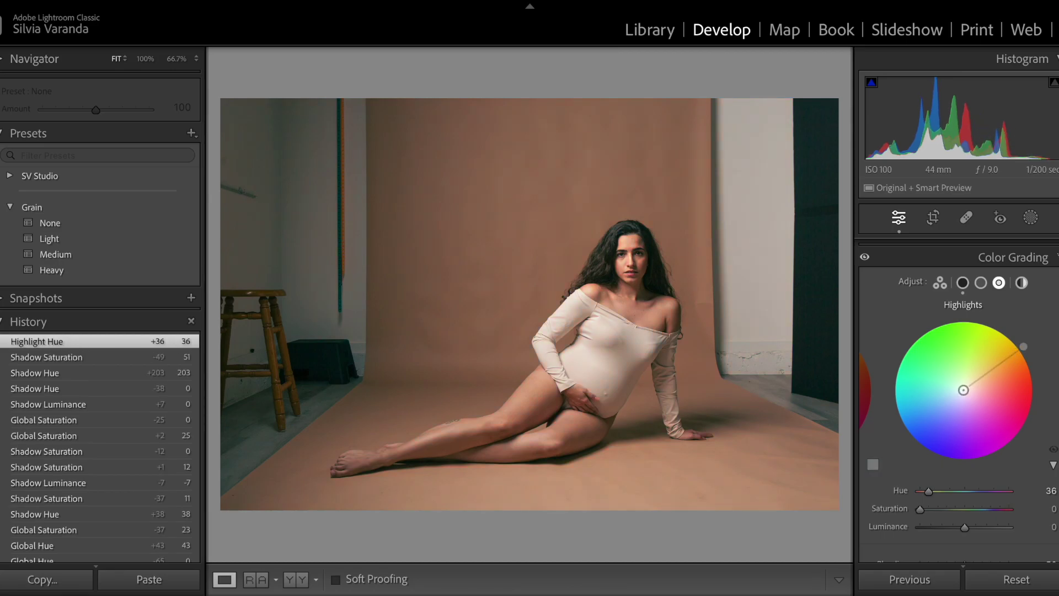
pyautogui.moveTo(964, 390); pyautogui.dragTo(974, 382)
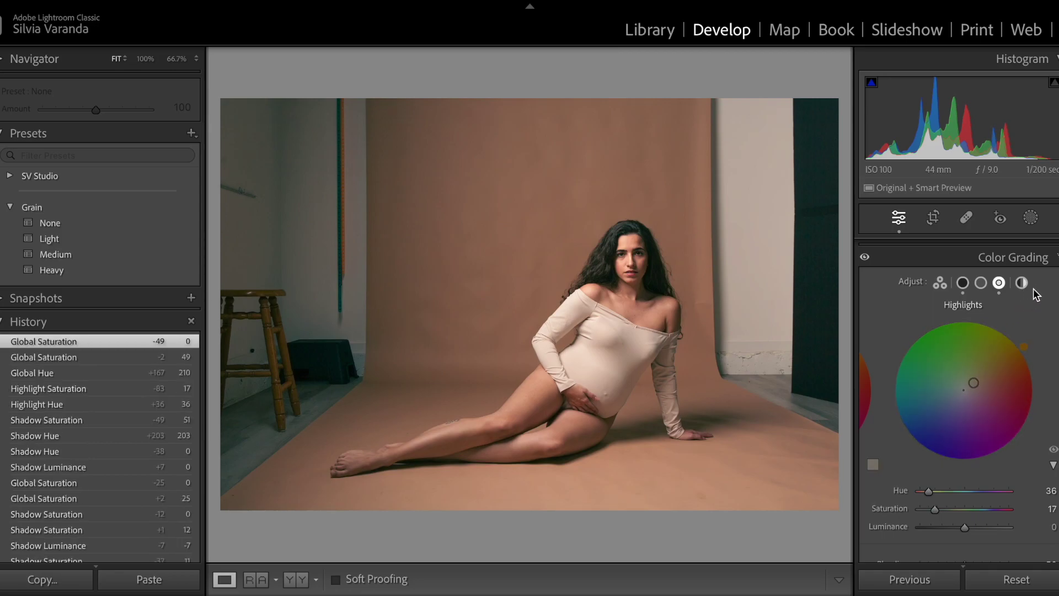
# Step: Cool the whole portrait with the Global wheel at hue 207 and saturation 57
pyautogui.click(1021, 285)
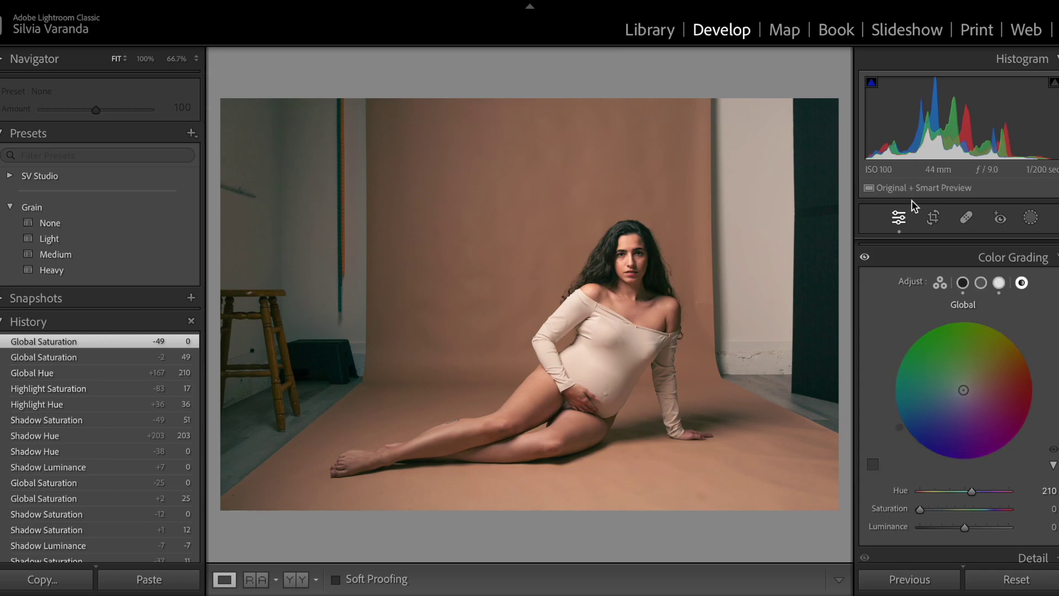
pyautogui.moveTo(965, 394); pyautogui.dragTo(929, 408)
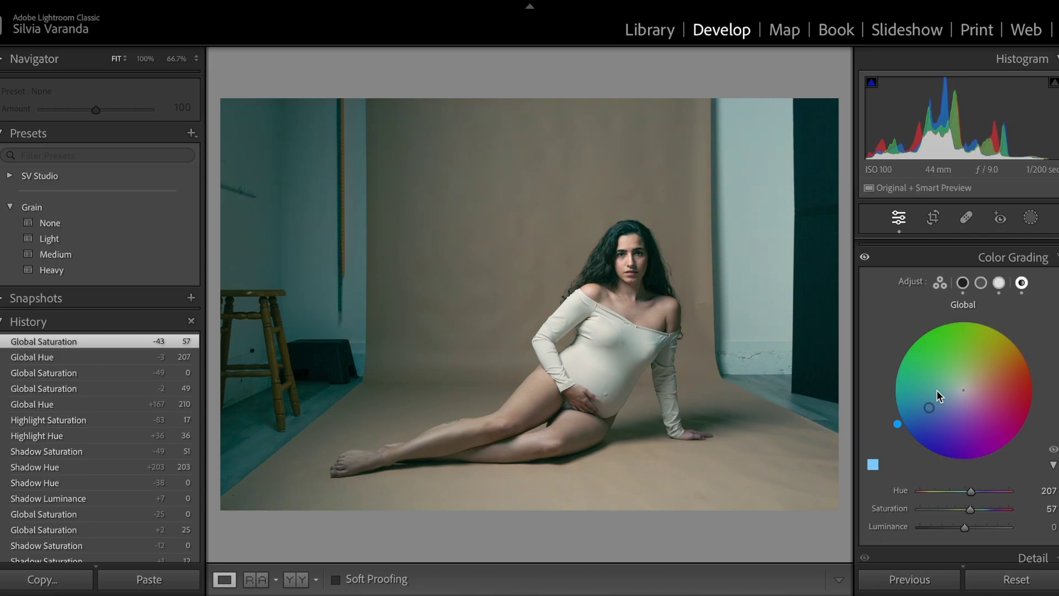
pyautogui.click(963, 283)
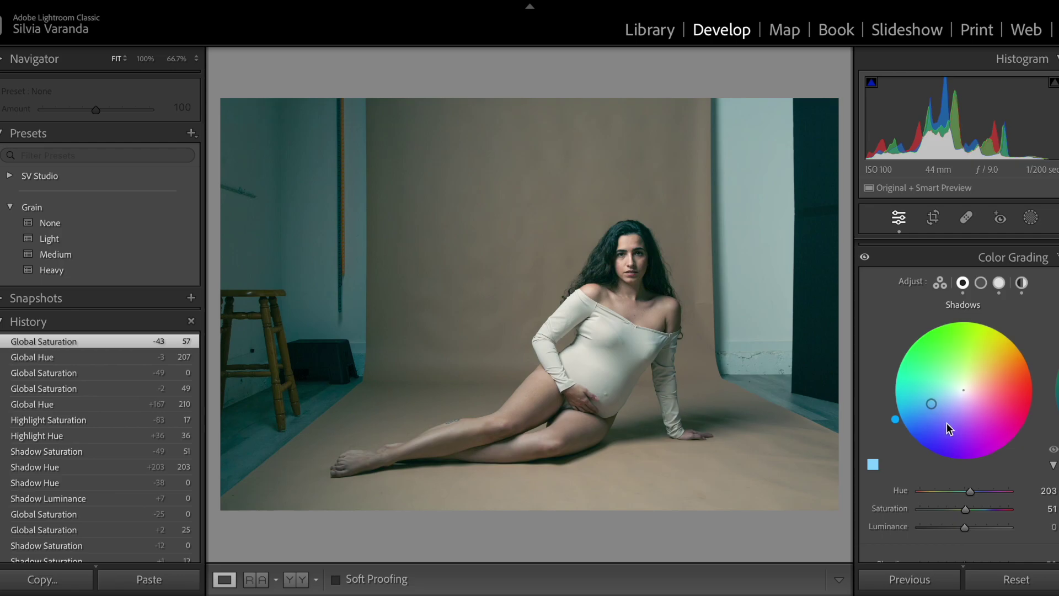
pyautogui.moveTo(965, 526)
pyautogui.mouseDown()
pyautogui.moveTo(948, 529)
pyautogui.moveTo(974, 531)
pyautogui.moveTo(952, 533)
pyautogui.mouseUp()
pyautogui.hotkey('ctrl', 'z')
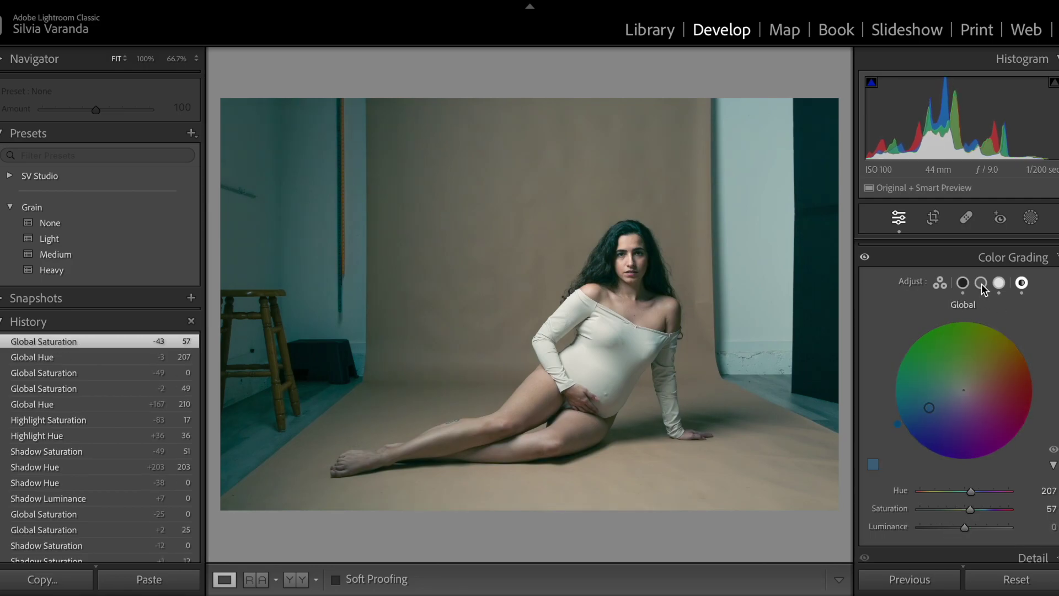
# Step: Warm the portrait's midtones slightly with hue 36 and saturation 9
pyautogui.click(980, 284)
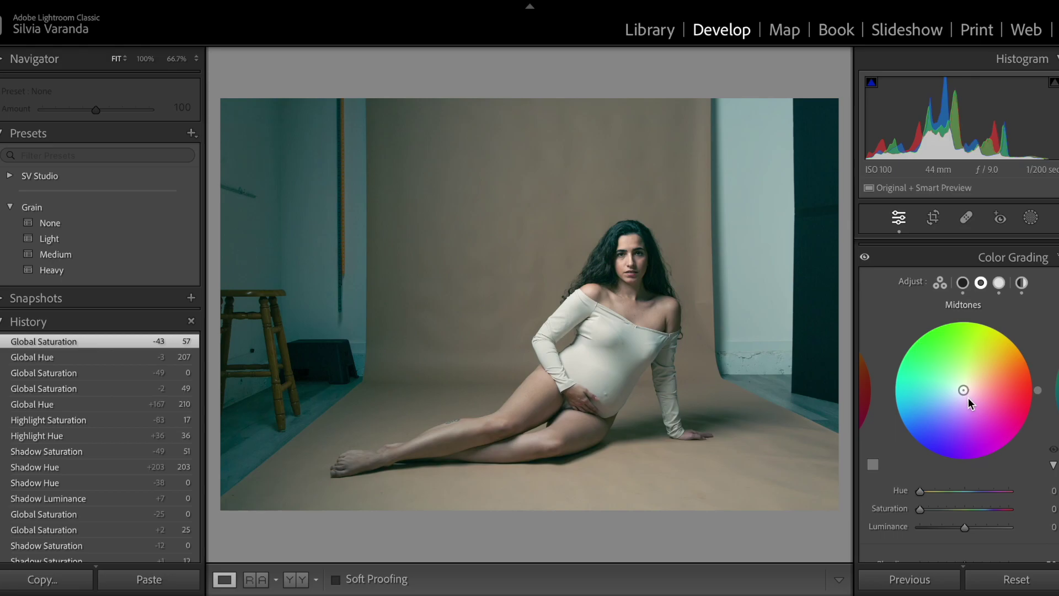
pyautogui.moveTo(968, 400); pyautogui.dragTo(970, 397)
pyautogui.moveTo(966, 388); pyautogui.dragTo(969, 386)
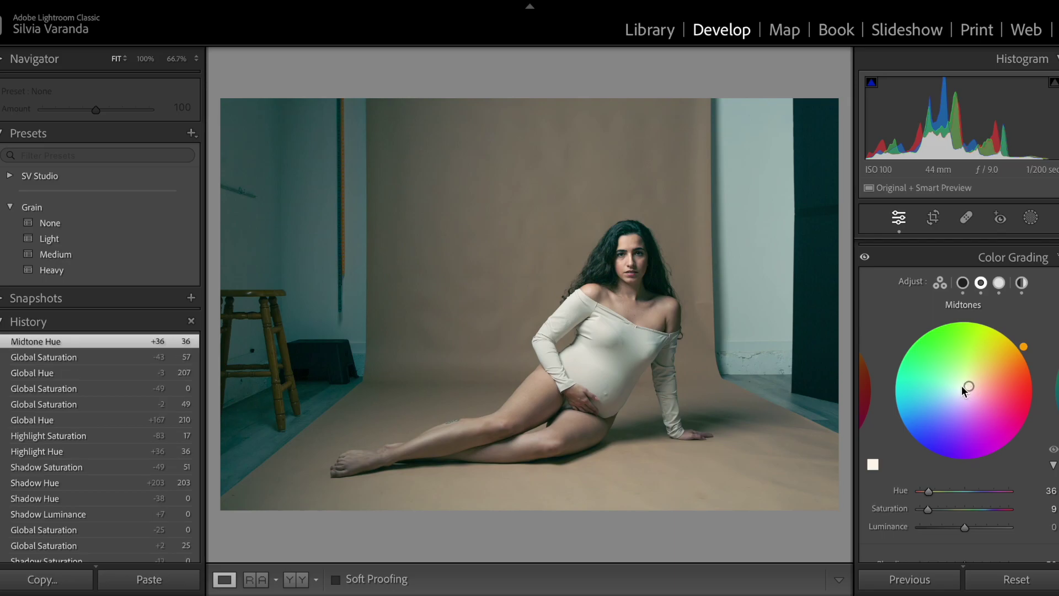
# Step: Raise the highlight luminance to +43 and lower the shadow luminance to -7
pyautogui.click(999, 282)
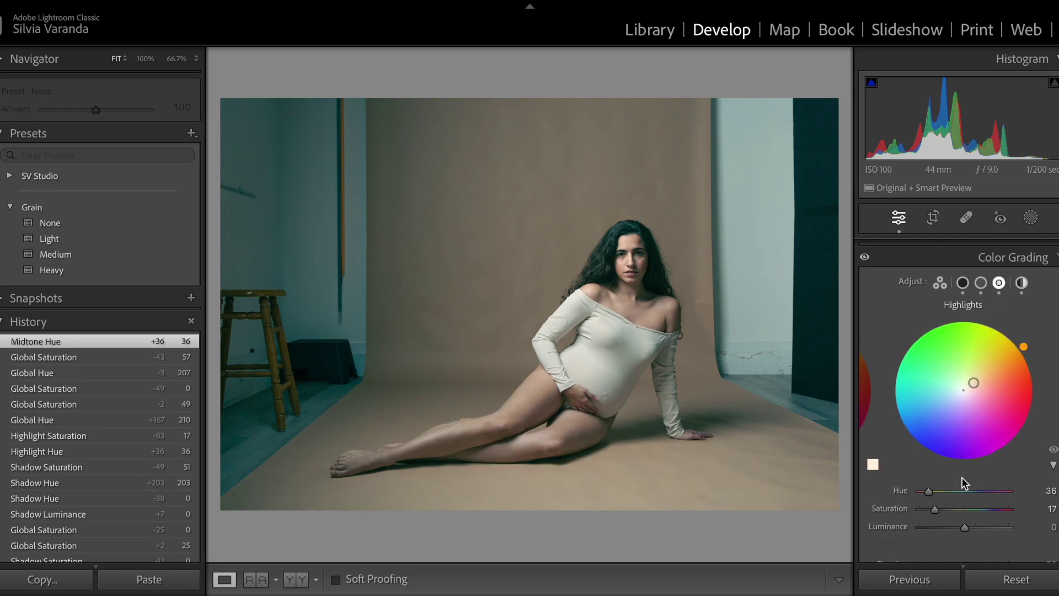
pyautogui.moveTo(963, 529); pyautogui.dragTo(984, 526)
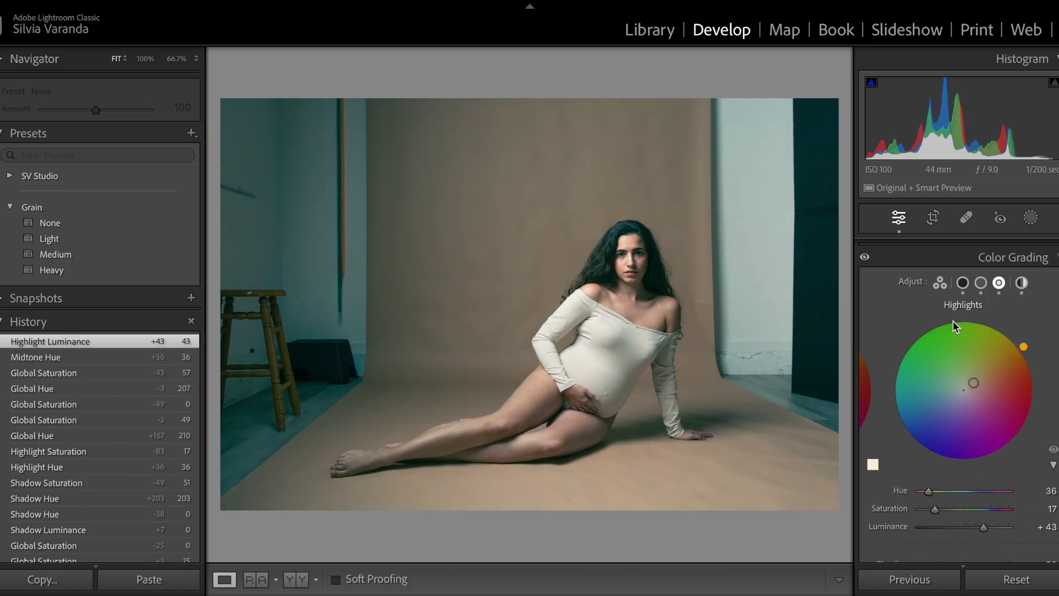
pyautogui.click(963, 283)
pyautogui.moveTo(965, 528); pyautogui.dragTo(961, 531)
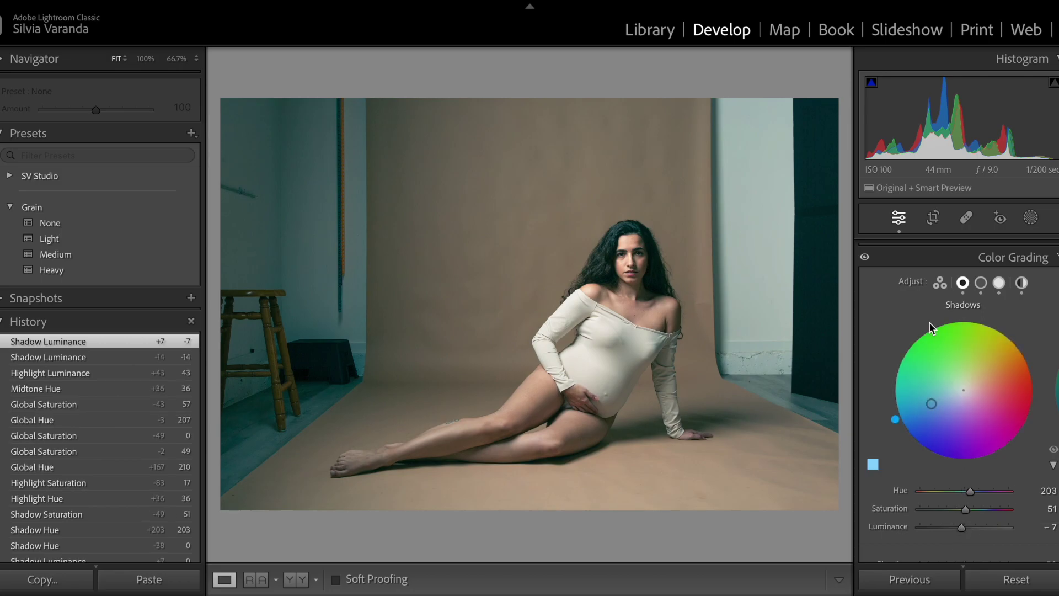
# Step: Increase the Global saturation to 67 and compare the portrait with Color Grading off and on
pyautogui.click(1024, 282)
pyautogui.moveTo(933, 406); pyautogui.dragTo(925, 410)
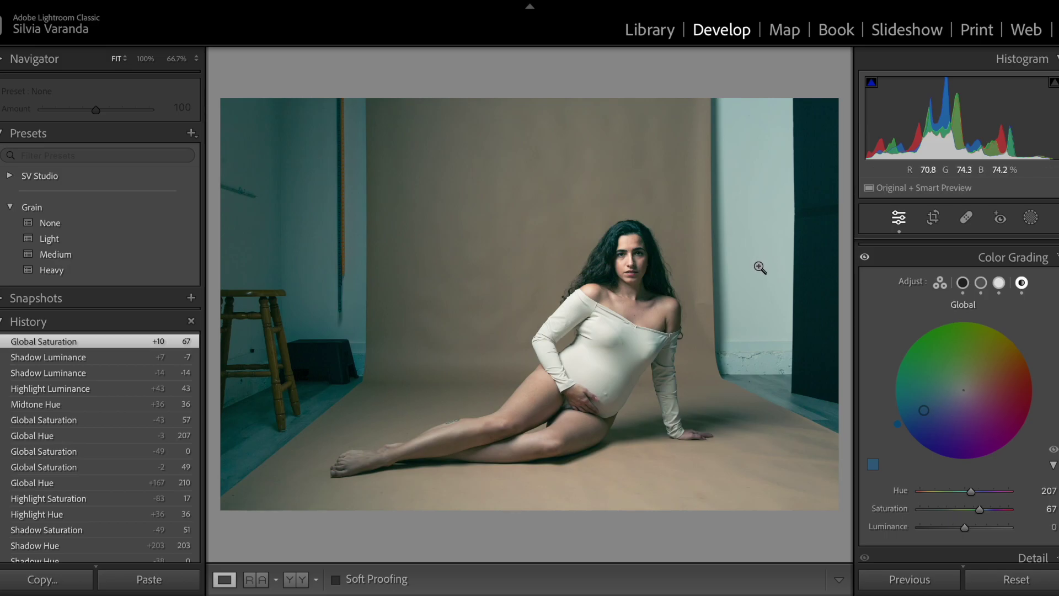
pyautogui.click(865, 257)
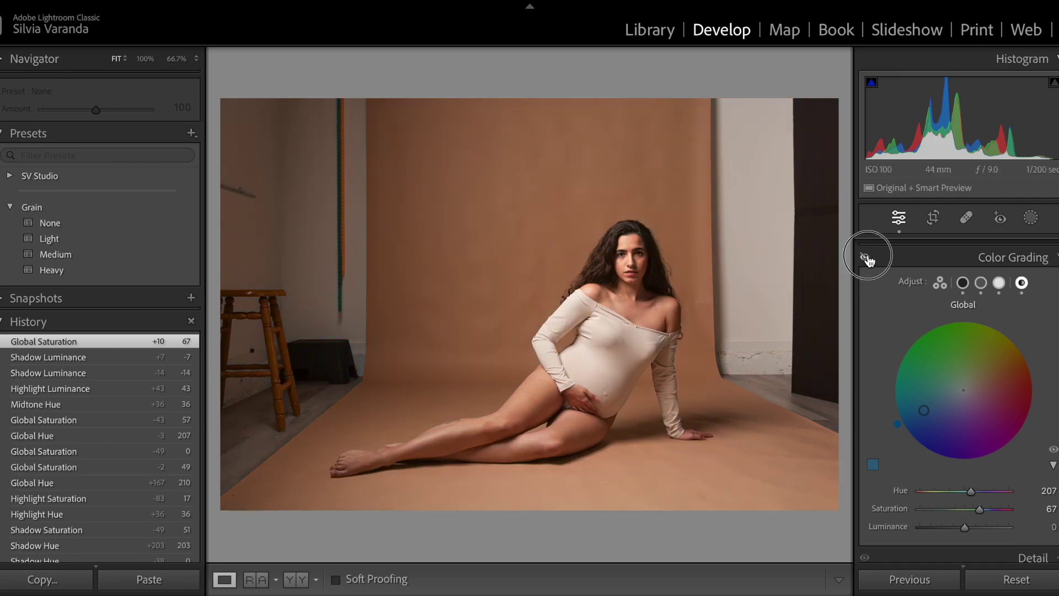
pyautogui.click(866, 258)
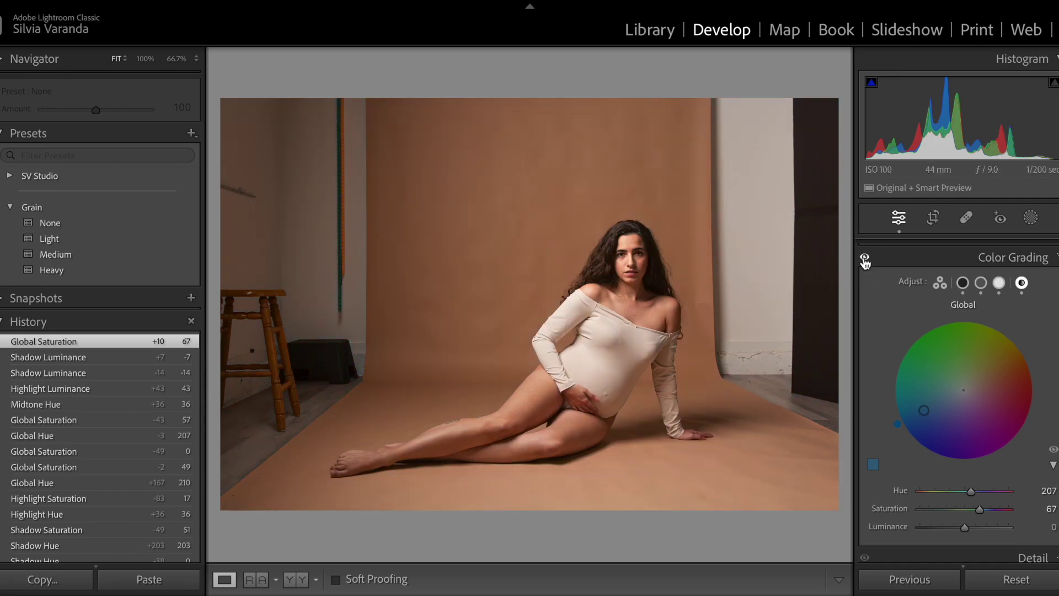
pyautogui.scroll(1, 873, 275)
pyautogui.click(865, 274)
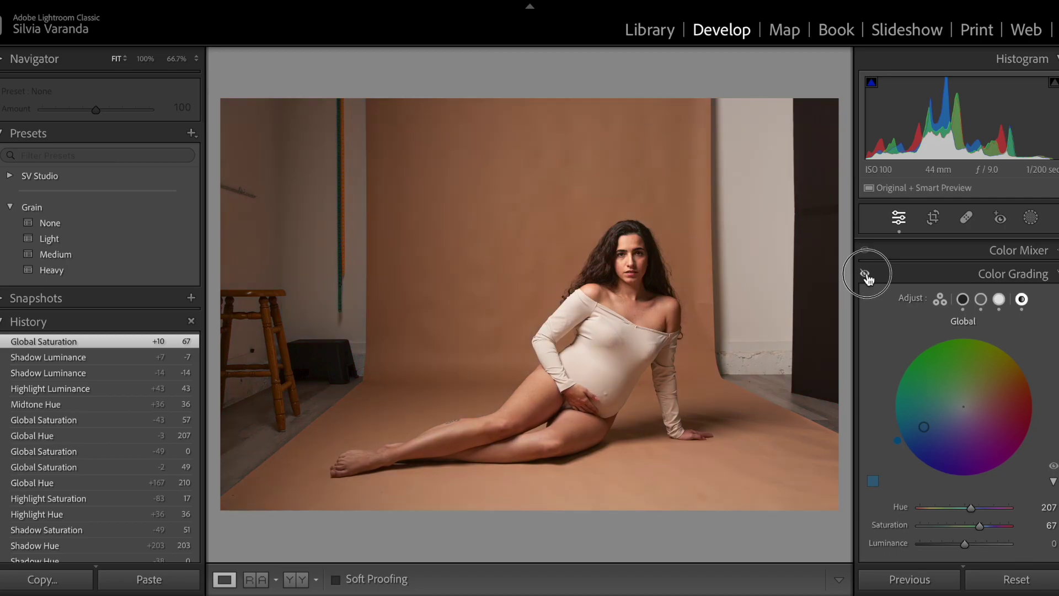
pyautogui.click(865, 273)
# Step: Shift the portrait to green with Global hue 91 at saturation 38 and shadow hue 120 at saturation 23
pyautogui.moveTo(924, 426); pyautogui.dragTo(964, 372)
pyautogui.click(962, 300)
pyautogui.moveTo(931, 419); pyautogui.dragTo(948, 380)
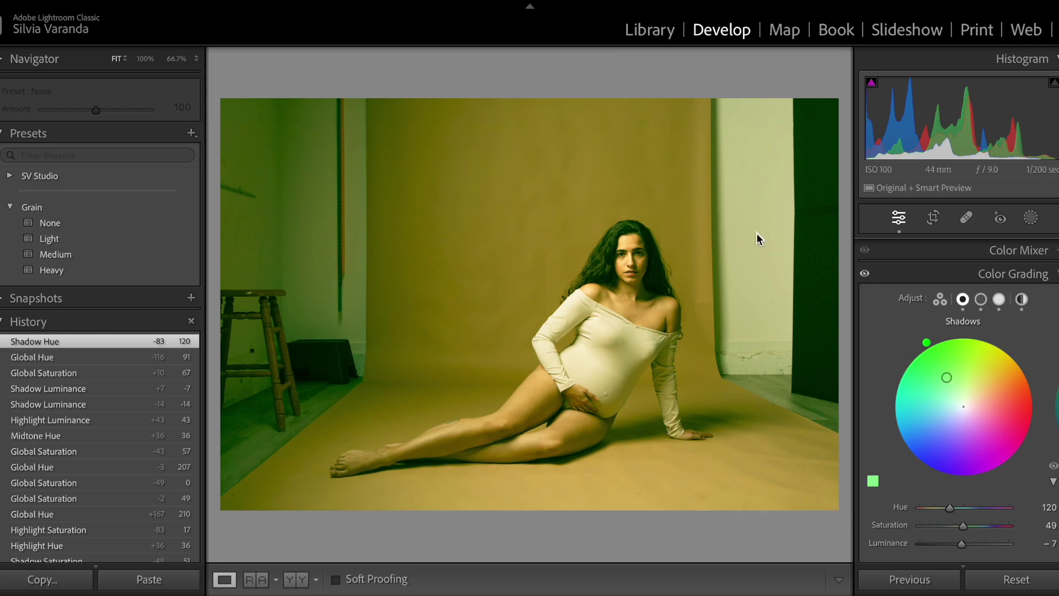
pyautogui.moveTo(947, 379); pyautogui.dragTo(970, 371)
pyautogui.click(1022, 299)
# Step: Tint the portrait's highlights cyan with hue 175, after trying hue 174 and resetting the saturation to 0
pyautogui.click(1000, 299)
pyautogui.moveTo(975, 401); pyautogui.dragTo(941, 405)
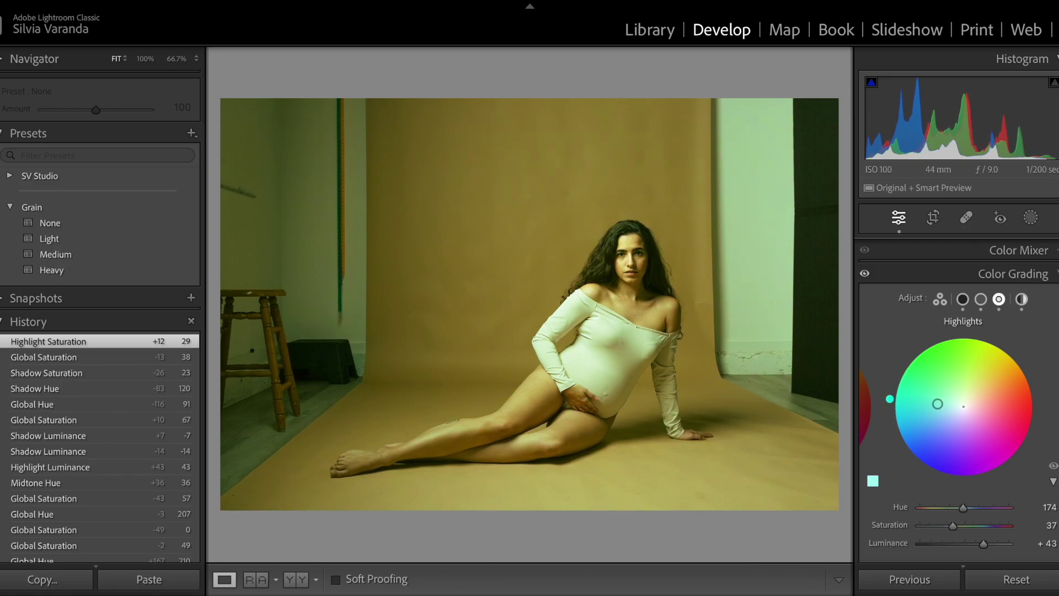
pyautogui.doubleClick(951, 421)
pyautogui.moveTo(964, 407); pyautogui.dragTo(948, 405)
# Step: Tint the midtones blue with hue 237 and saturation 19, and reduce the Global saturation to 36
pyautogui.click(981, 299)
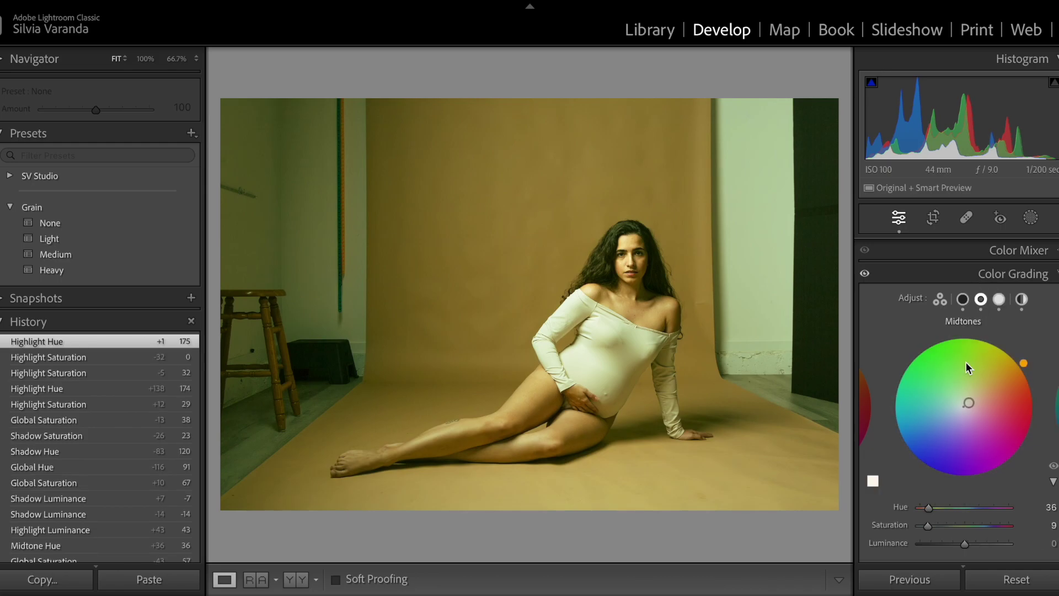
pyautogui.click(965, 405)
pyautogui.moveTo(965, 405)
pyautogui.mouseDown()
pyautogui.moveTo(955, 395)
pyautogui.moveTo(944, 416)
pyautogui.moveTo(947, 404)
pyautogui.moveTo(957, 418)
pyautogui.mouseUp()
pyautogui.click(1022, 299)
pyautogui.moveTo(963, 379); pyautogui.dragTo(963, 381)
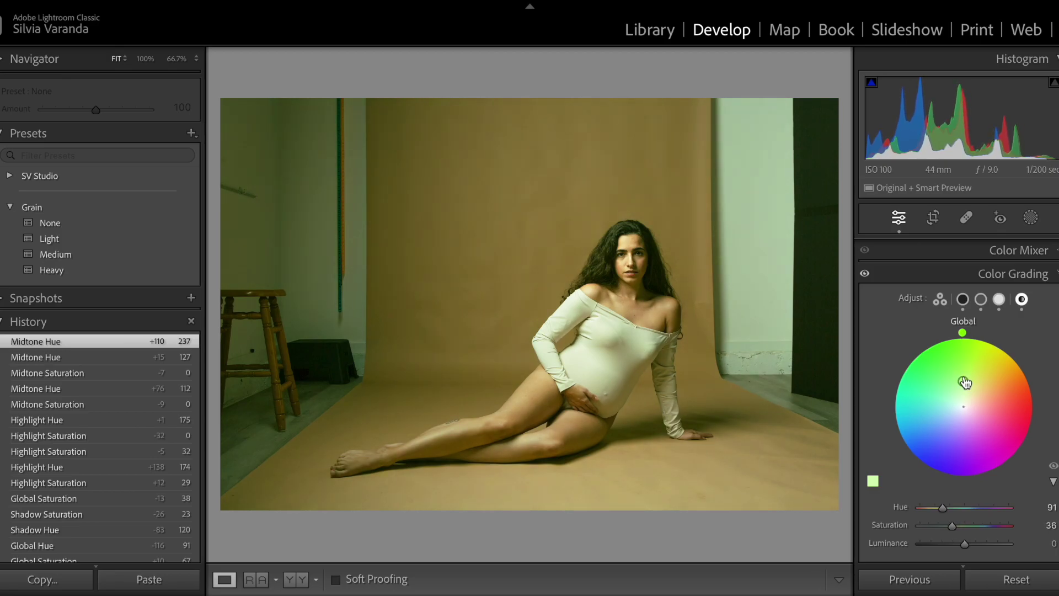
# Step: Set luminance to -26 for shadows, 51 for highlights and 39 for midtones, and compare the portrait with Color Grading off and on
pyautogui.click(965, 300)
pyautogui.moveTo(955, 544); pyautogui.dragTo(983, 545)
pyautogui.click(999, 299)
pyautogui.click(981, 299)
pyautogui.hotkey('ctrl', 'z')
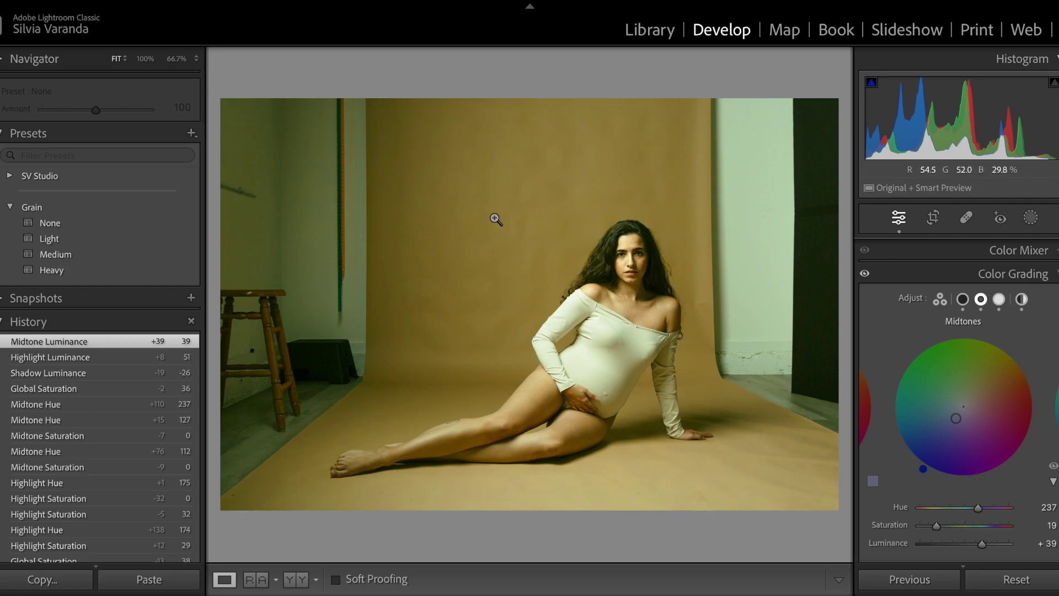
pyautogui.click(866, 274)
pyautogui.click(866, 274)
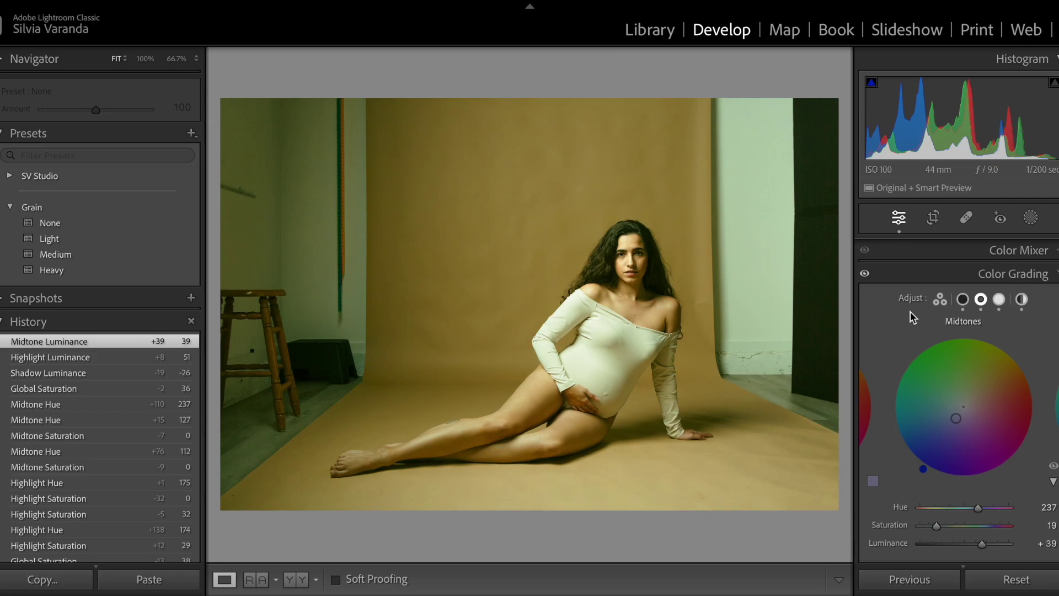
# Step: Synchronize all of the portrait's develop settings to every photo in the set
pyautogui.hotkey('ctrl', 'a')
pyautogui.click(904, 581)
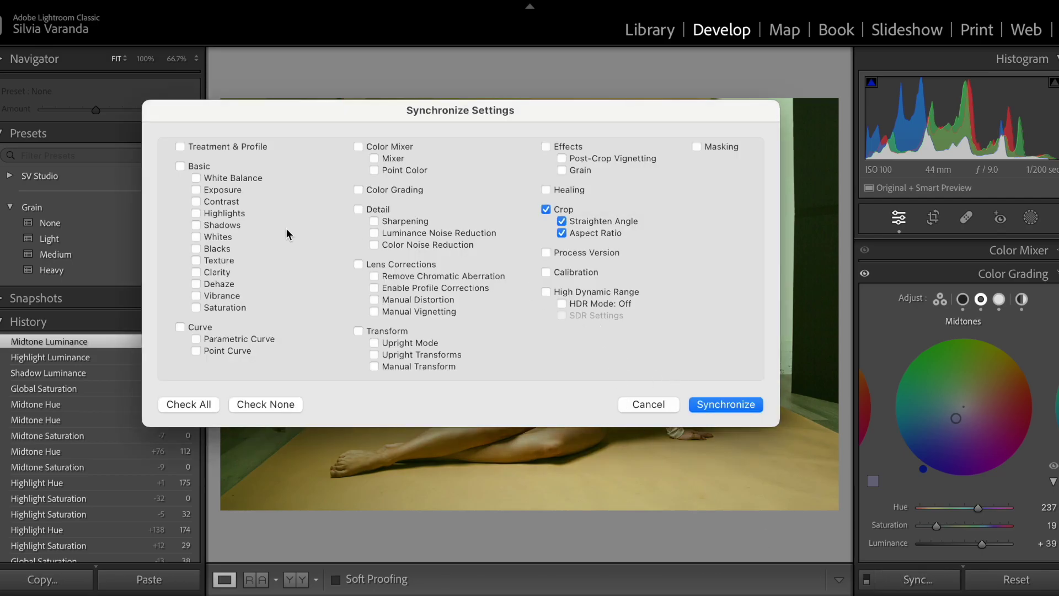
pyautogui.click(194, 407)
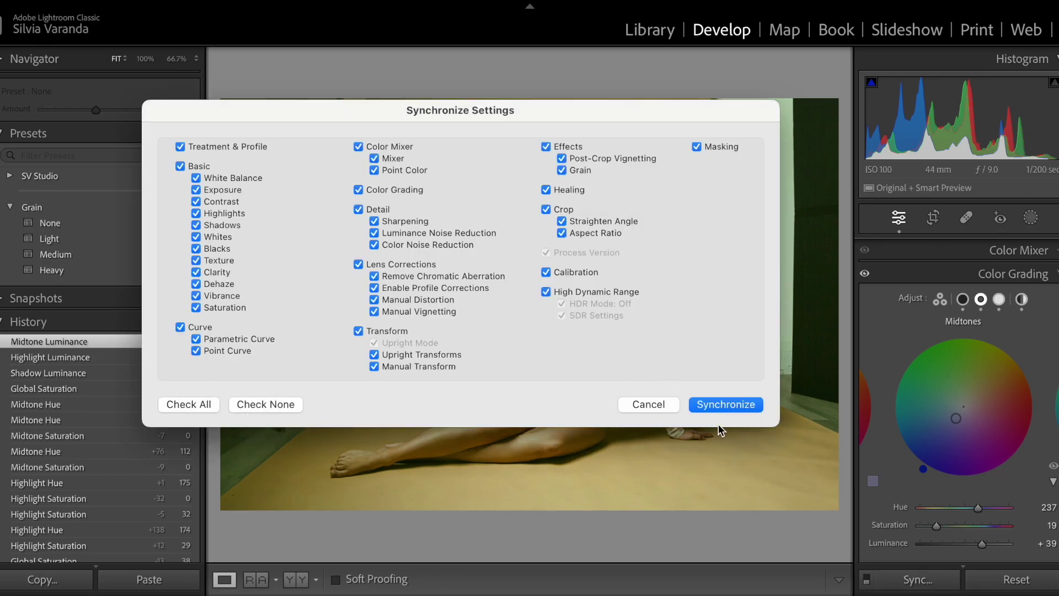
pyautogui.click(720, 406)
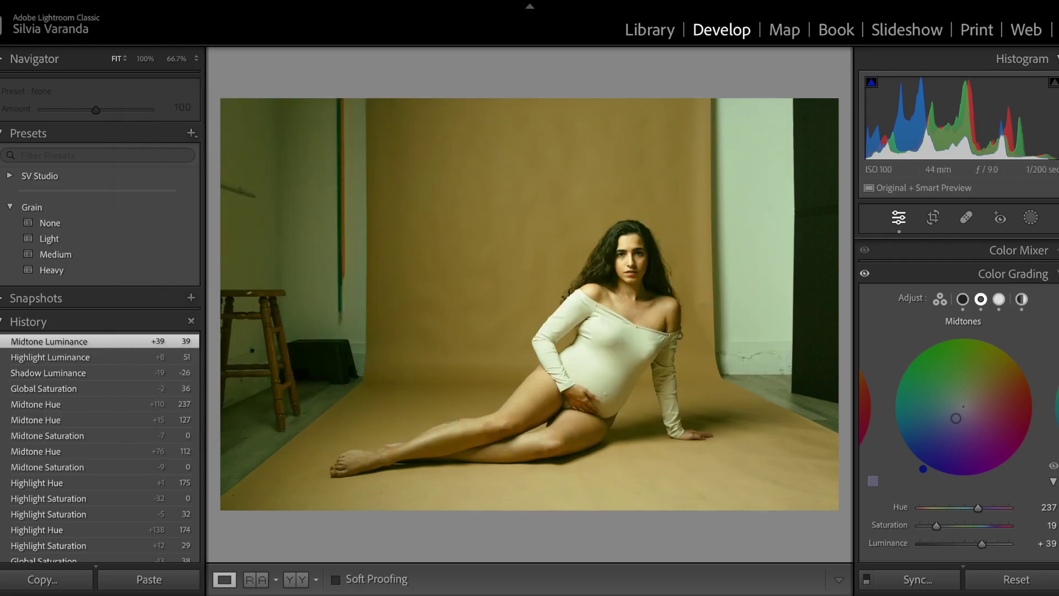
# Step: Review the next three photos with the synchronized settings and compare the last one with Color Grading off and on
pyautogui.press('Right')
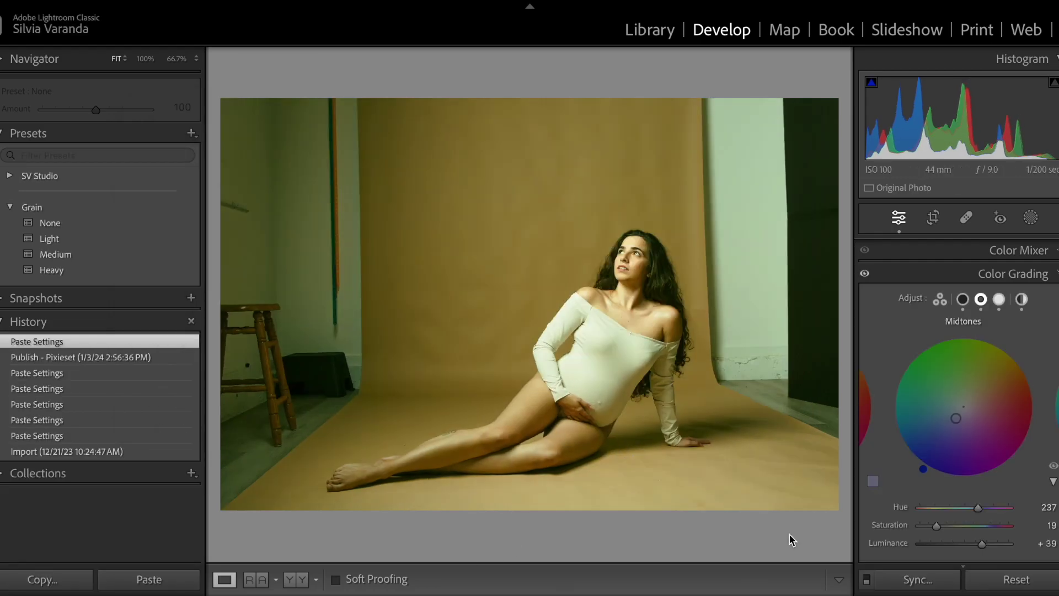
pyautogui.press('Right')
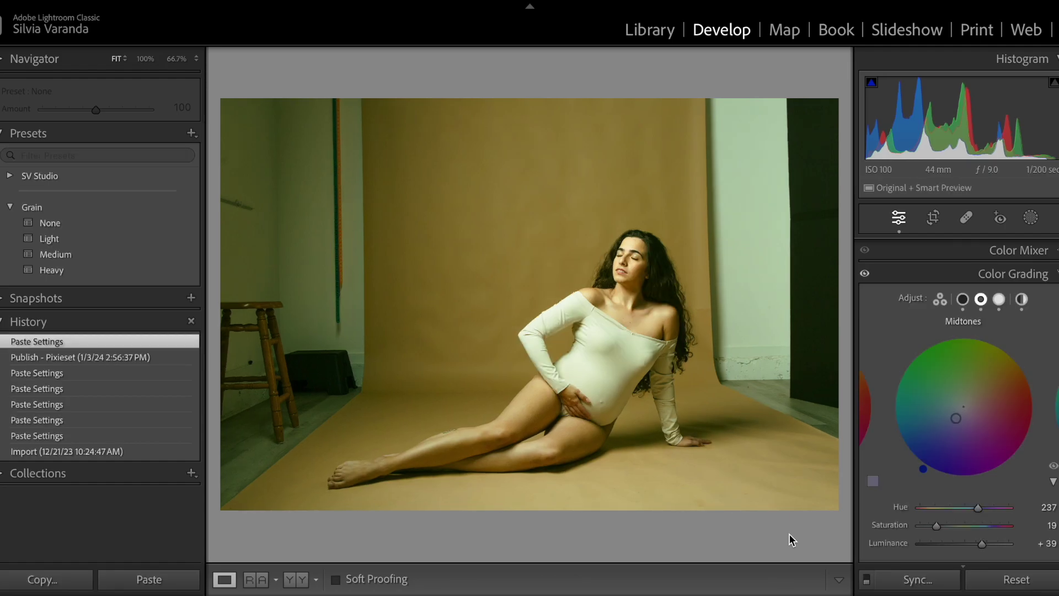
pyautogui.press('Right')
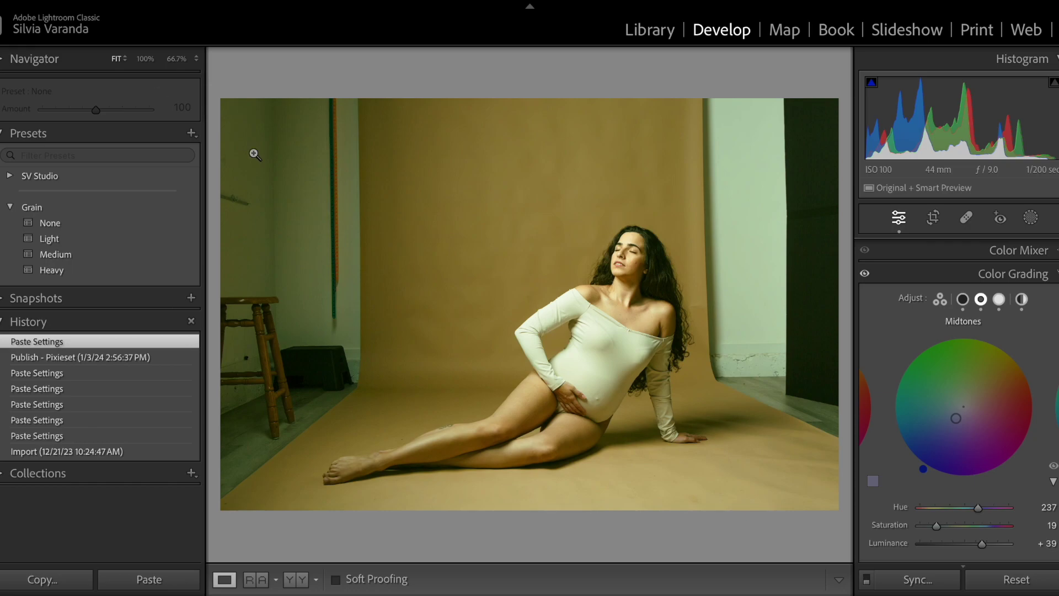
pyautogui.click(867, 274)
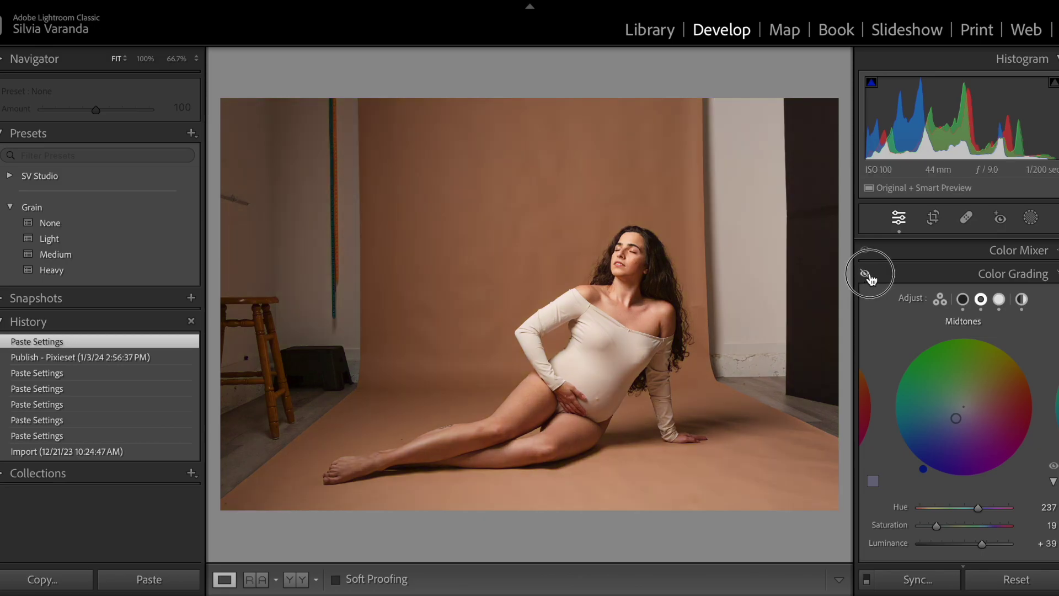
pyautogui.click(866, 274)
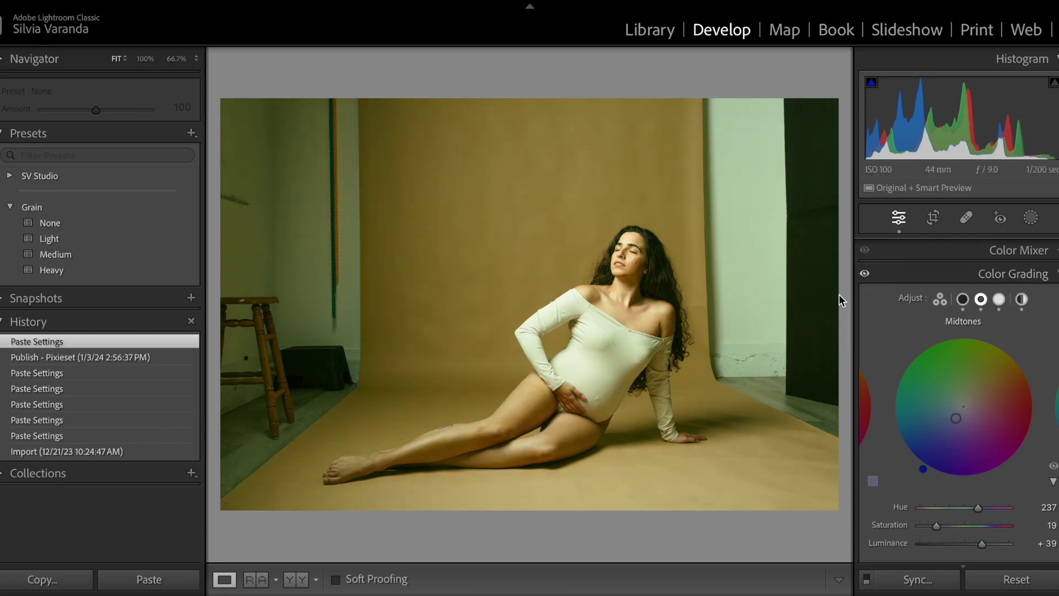